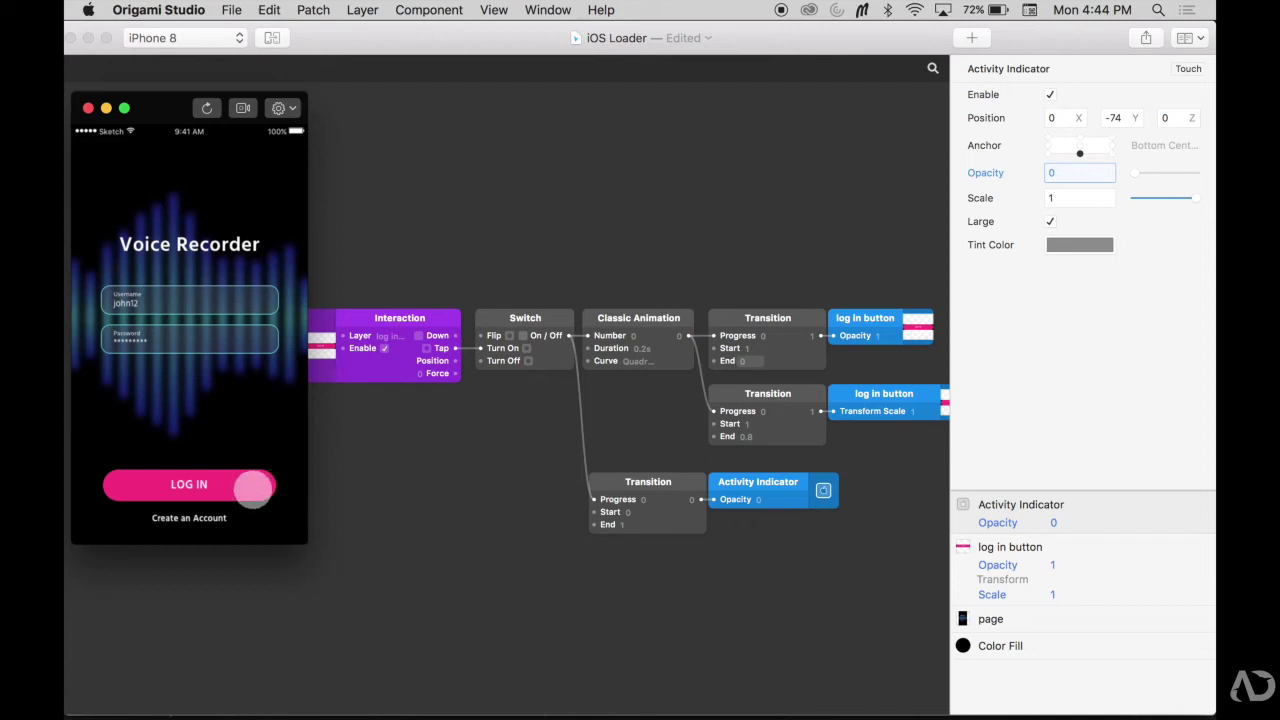
# Step: Tap LOG IN in the preview to play the fade-and-shrink animation with the loading spinner
pyautogui.click(253, 486)
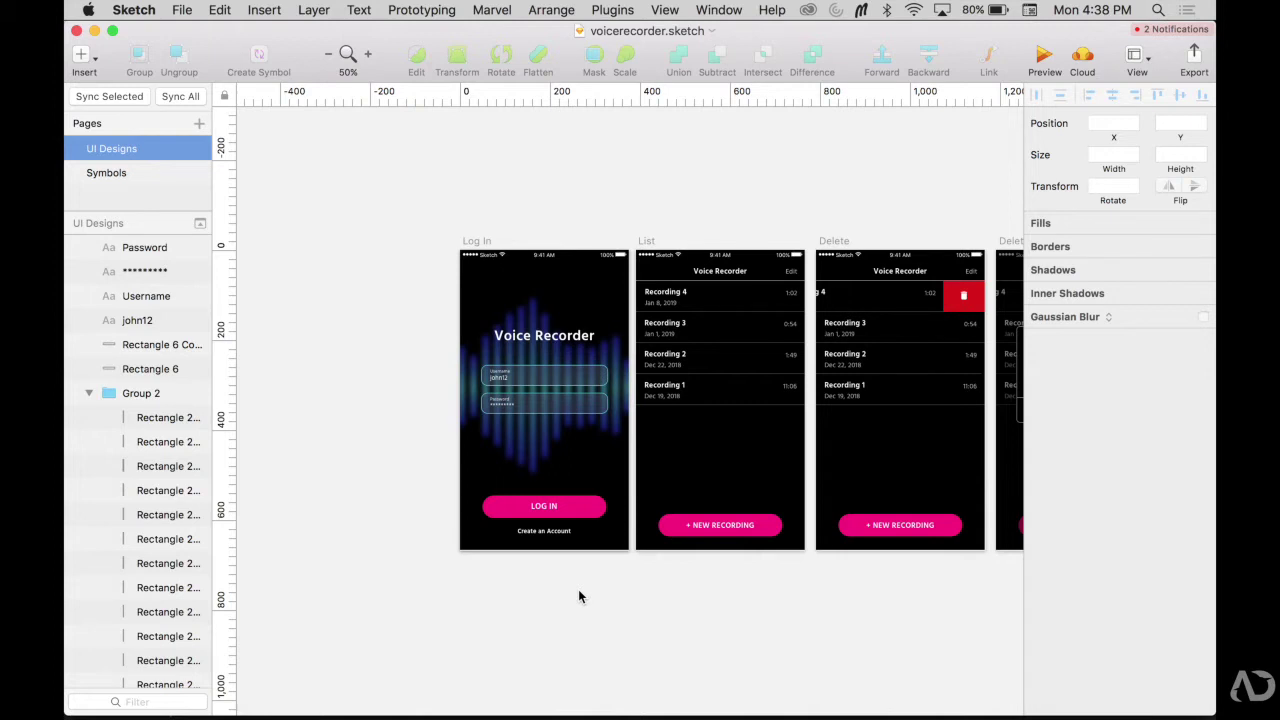
# Step: Copy the Log In artboard's layers from Voice Recorder down to Bars/Status, leaving out the LOG IN button
pyautogui.click(476, 241)
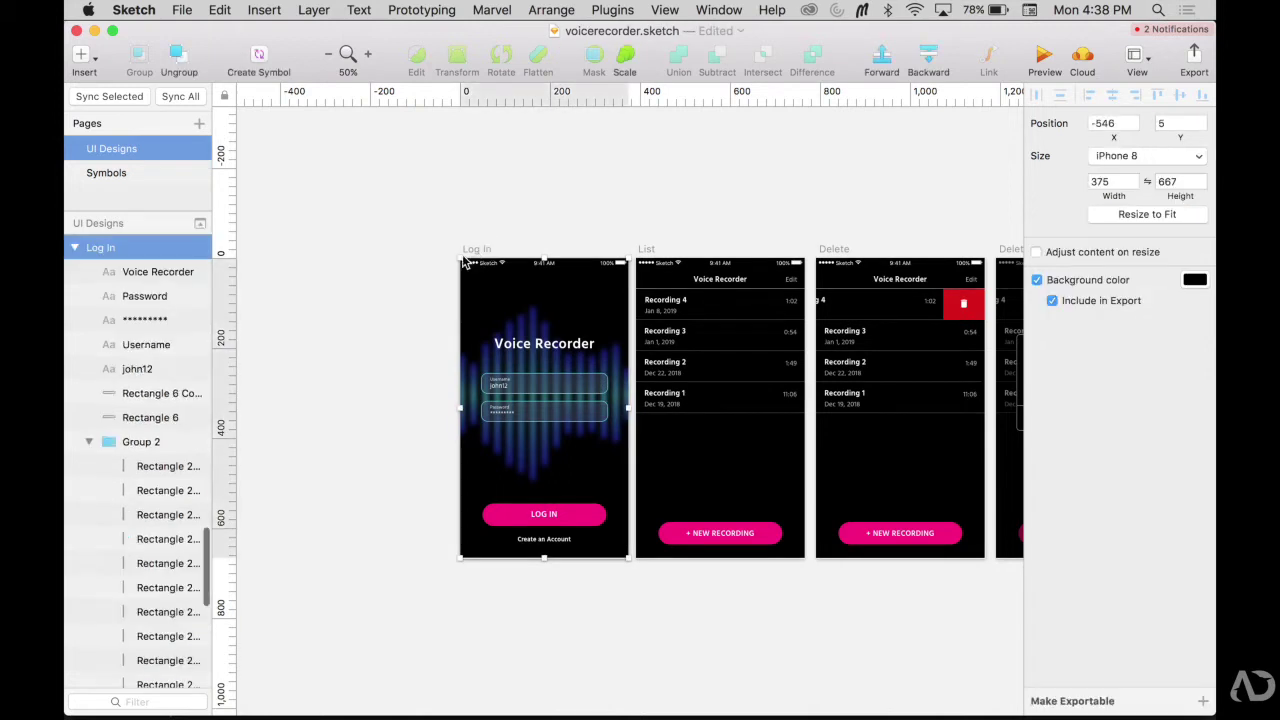
pyautogui.click(158, 272)
pyautogui.scroll(-5, 137, 500)
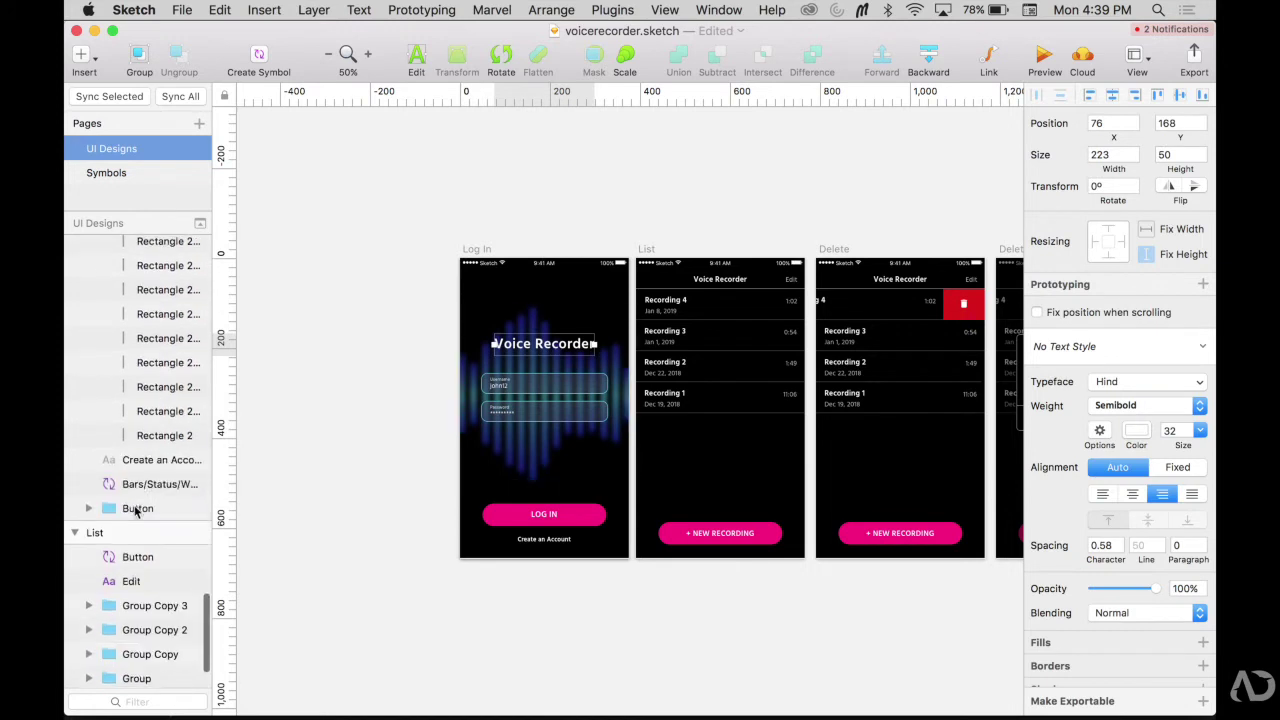
pyautogui.keyDown('shift'); pyautogui.click(145, 488); pyautogui.keyUp('shift')
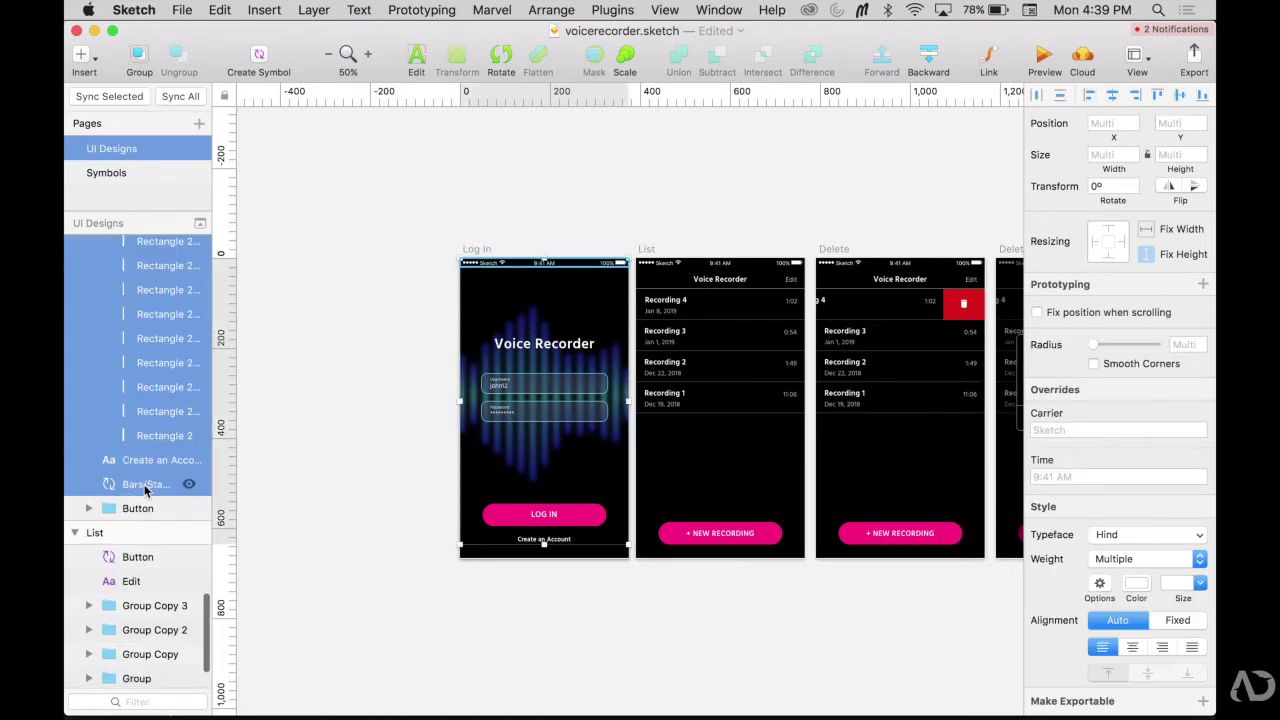
pyautogui.click(339, 447)
pyautogui.press('super+Tab')
pyautogui.press('super+Tab')
pyautogui.press('super+Tab')
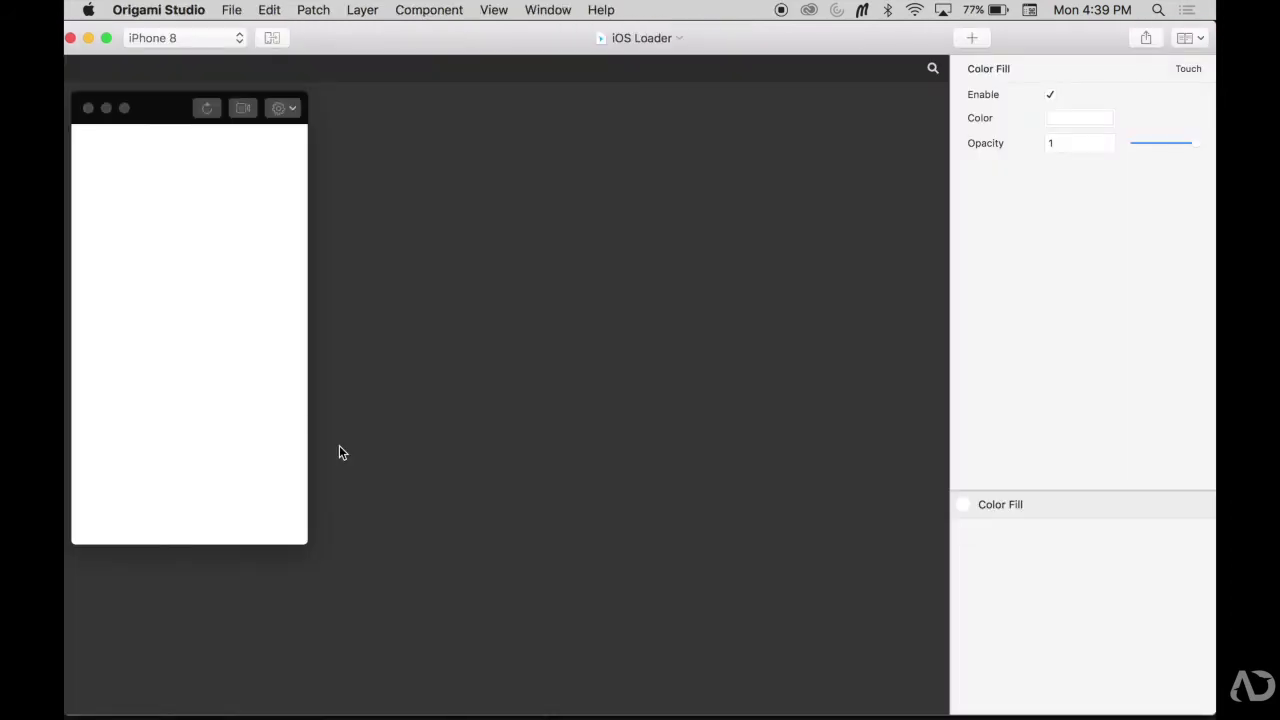
# Step: Paste the login screen and set the Color Fill background to hex 000000
pyautogui.press('super+v')
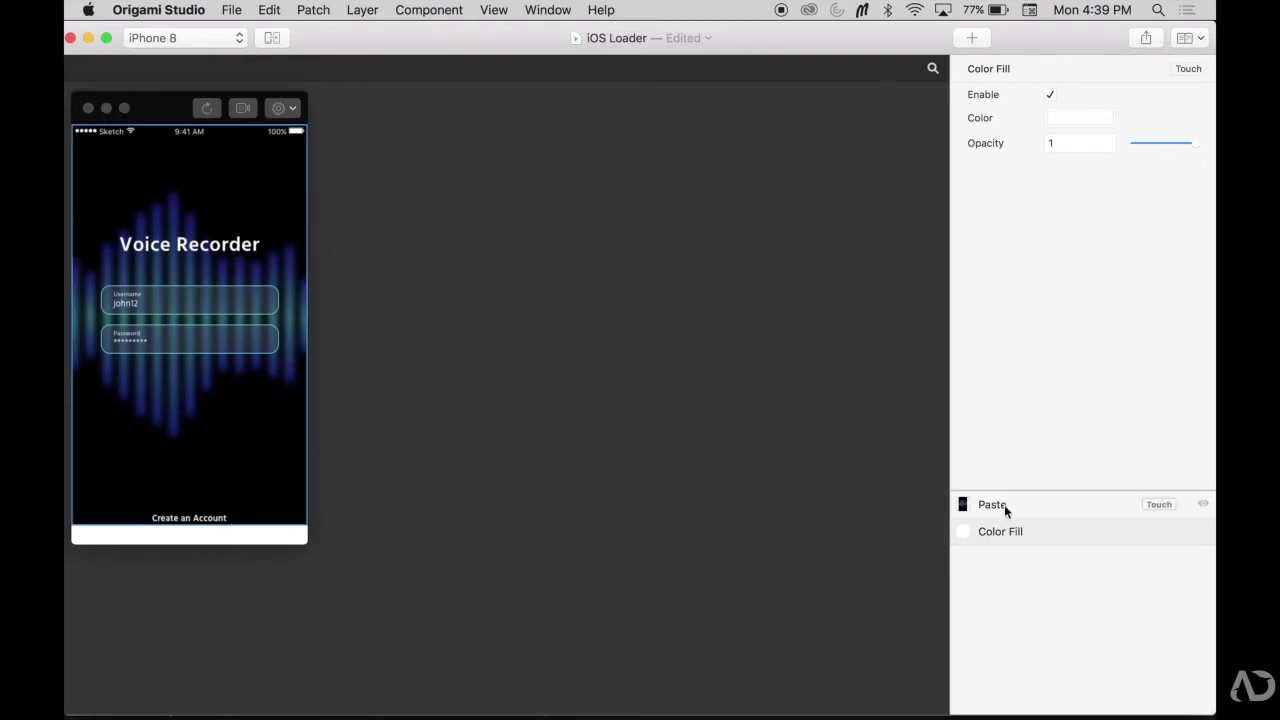
pyautogui.click(1003, 531)
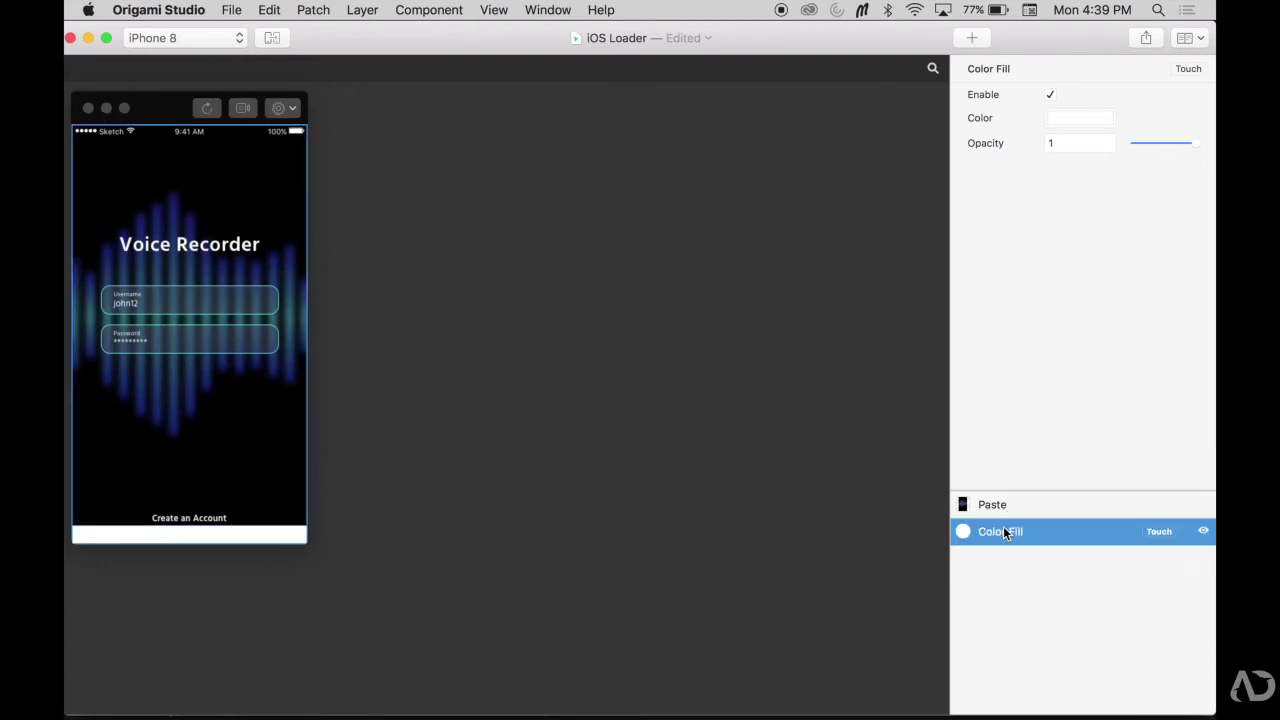
pyautogui.click(1101, 117)
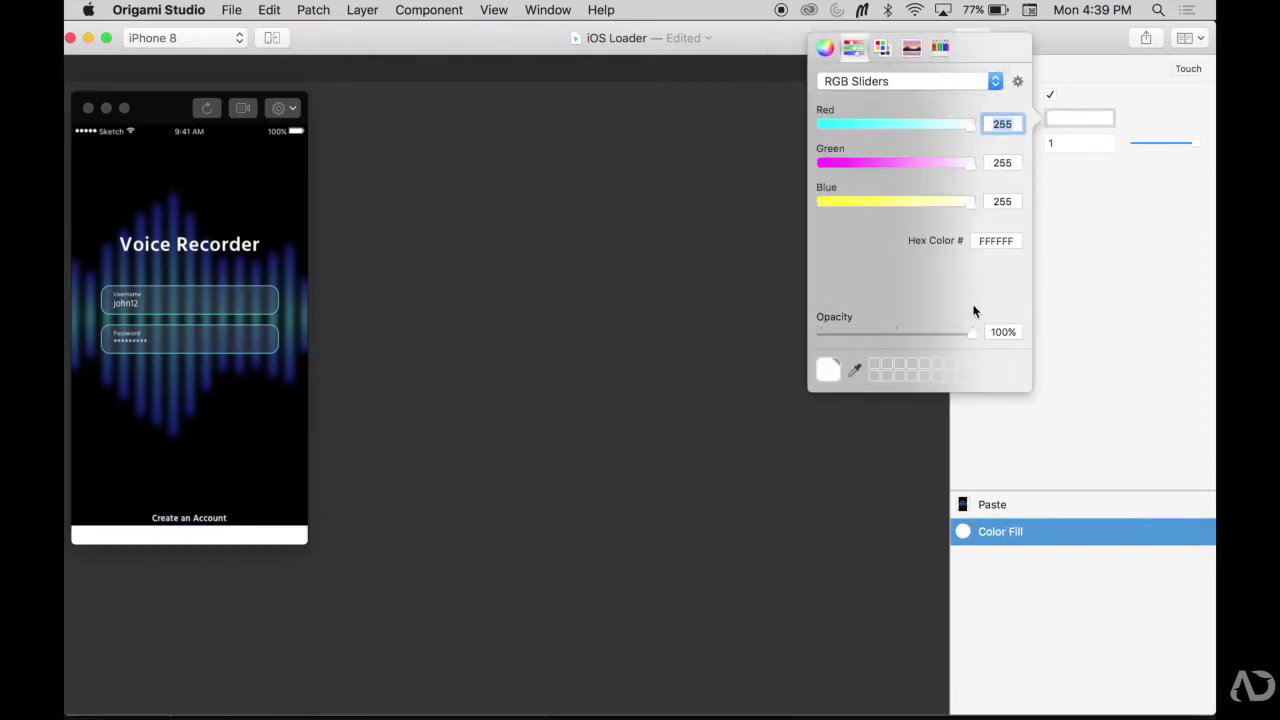
pyautogui.doubleClick(995, 241)
pyautogui.write('000000')
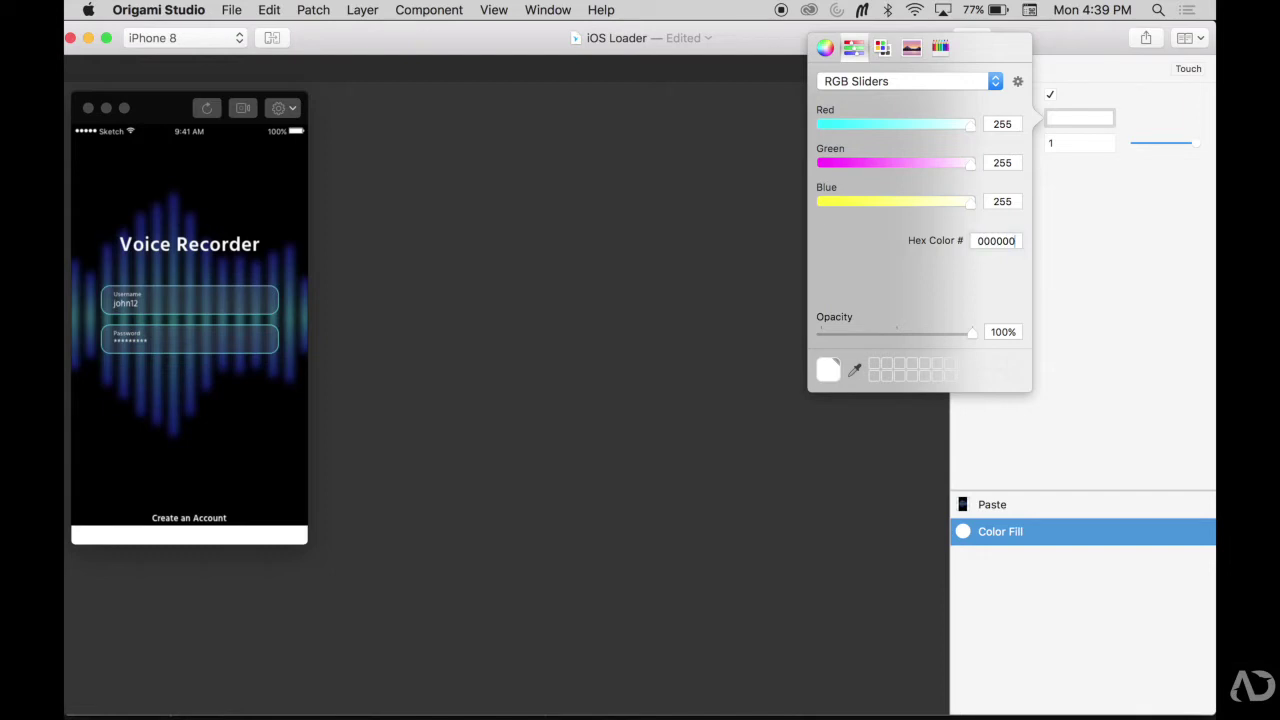
pyautogui.press('Return')
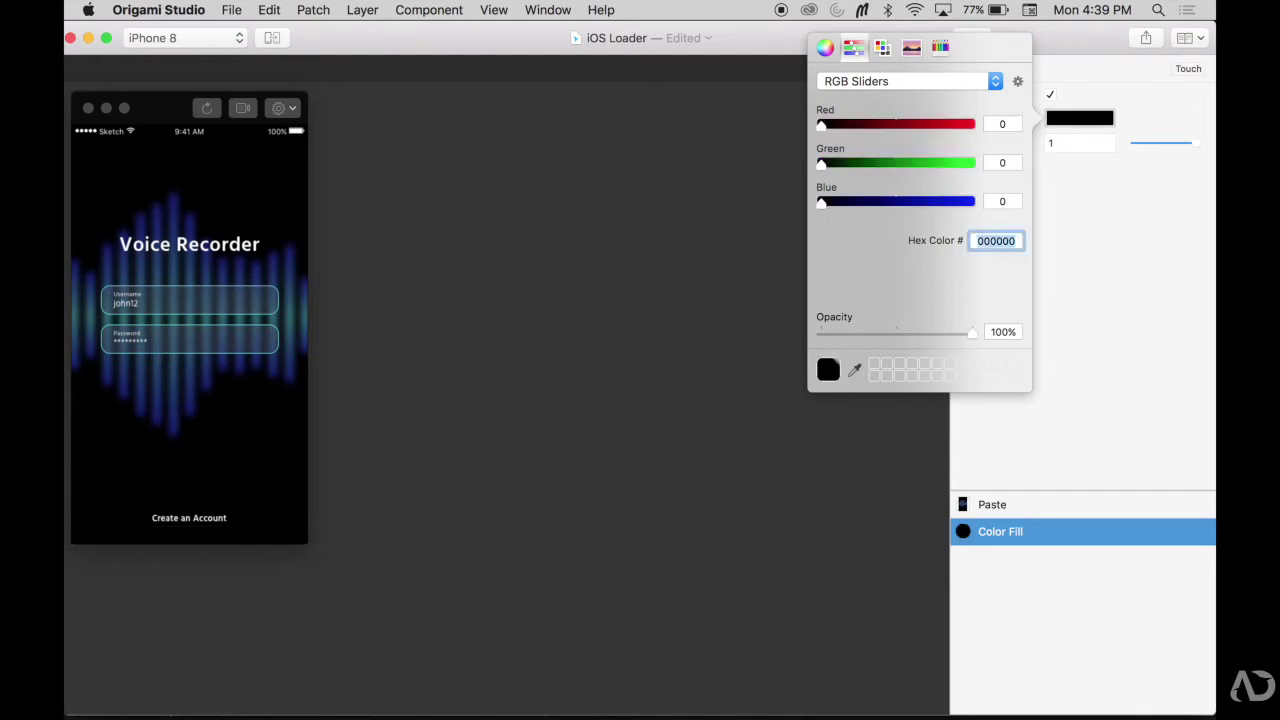
pyautogui.click(682, 436)
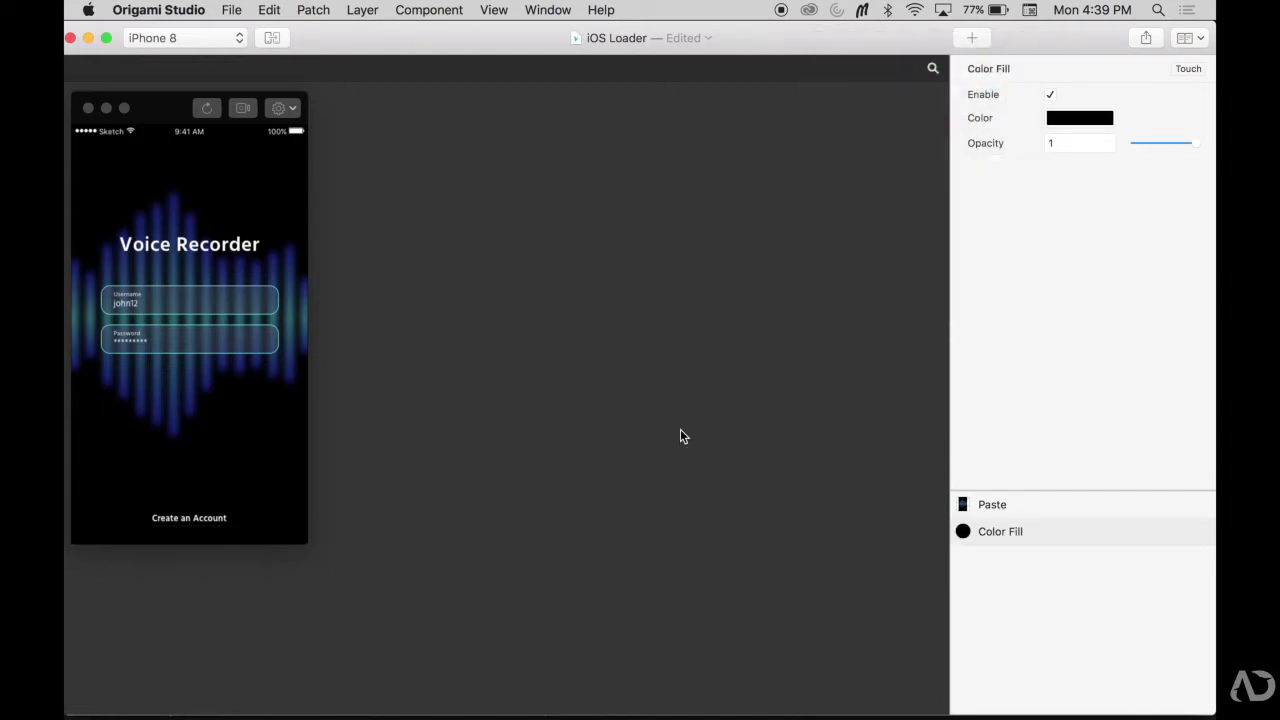
# Step: Copy the LOG IN button from the Sketch artboard
pyautogui.press('super+Tab')
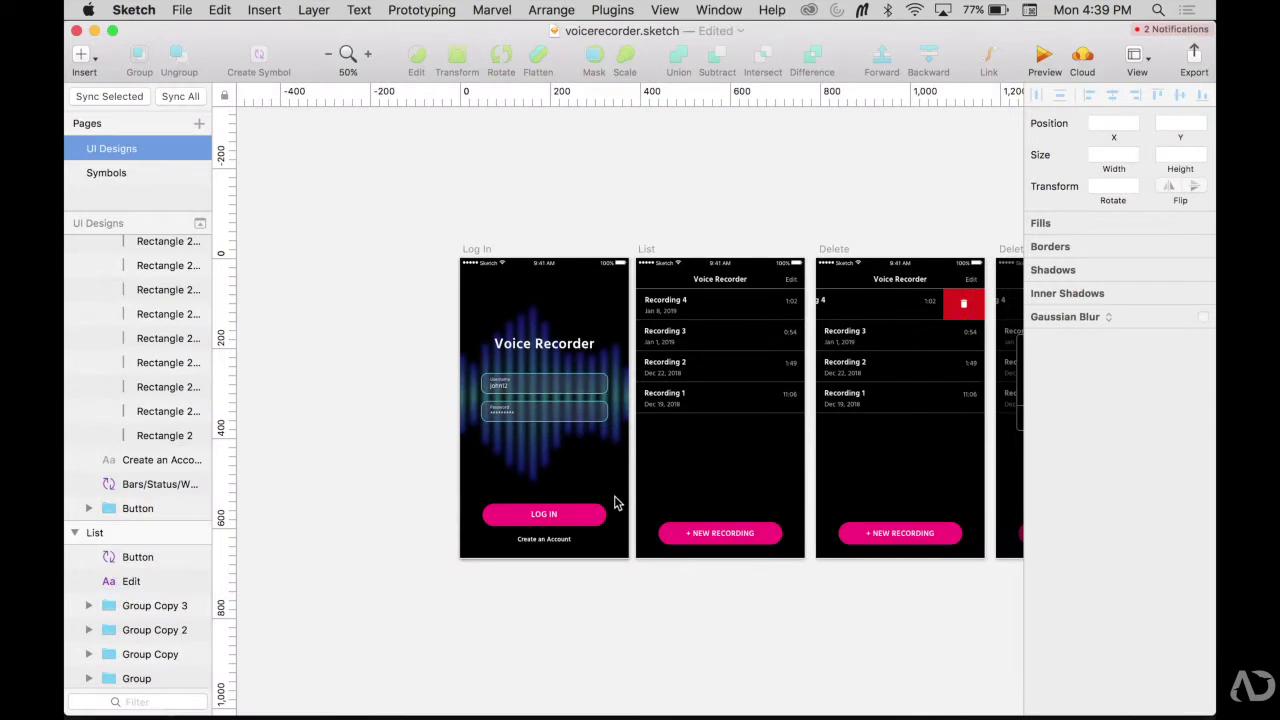
pyautogui.click(574, 520)
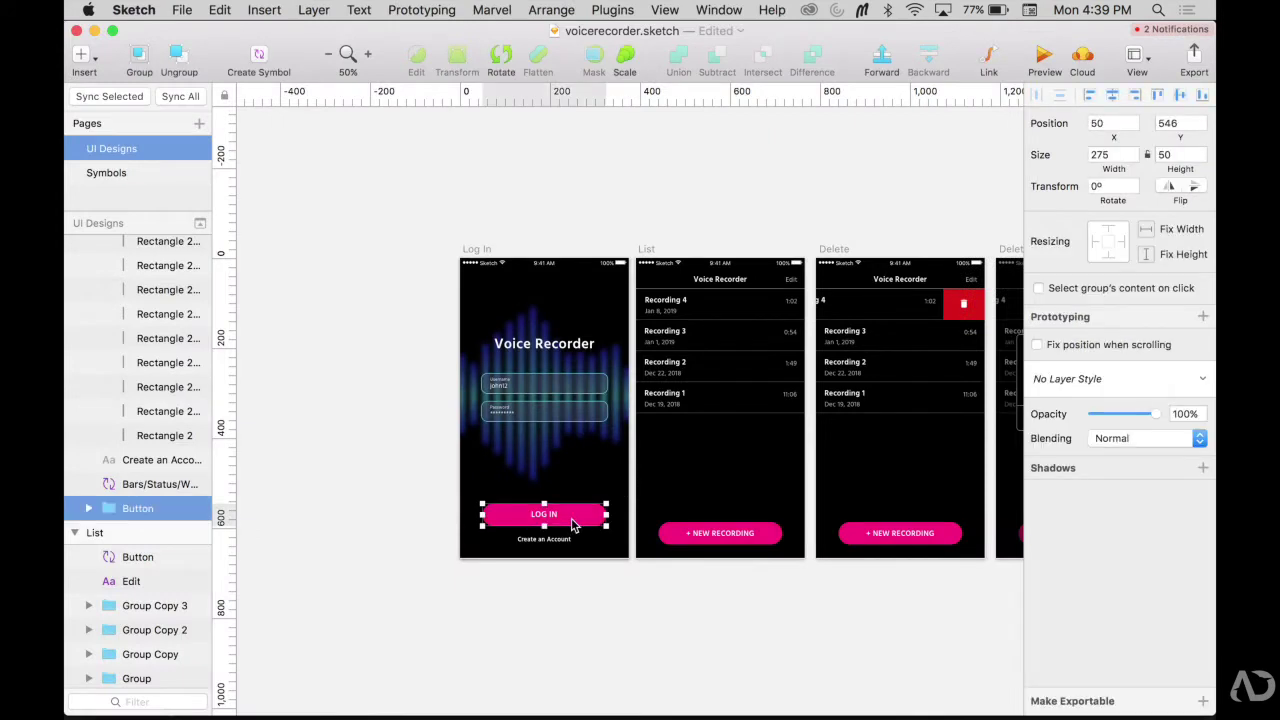
pyautogui.press('super+c')
pyautogui.press('super+Tab')
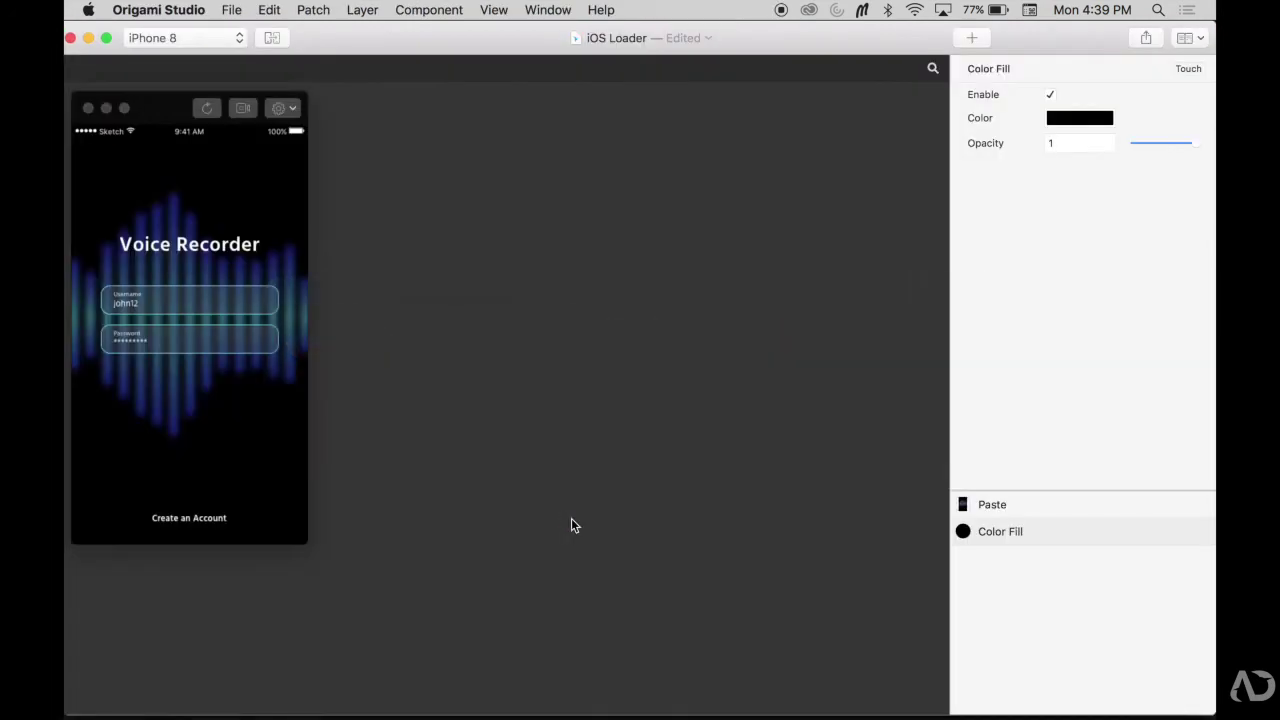
# Step: Paste the LOG IN button, anchor it Bottom Center and set Position Y to −69
pyautogui.press('super+v')
pyautogui.click(1080, 172)
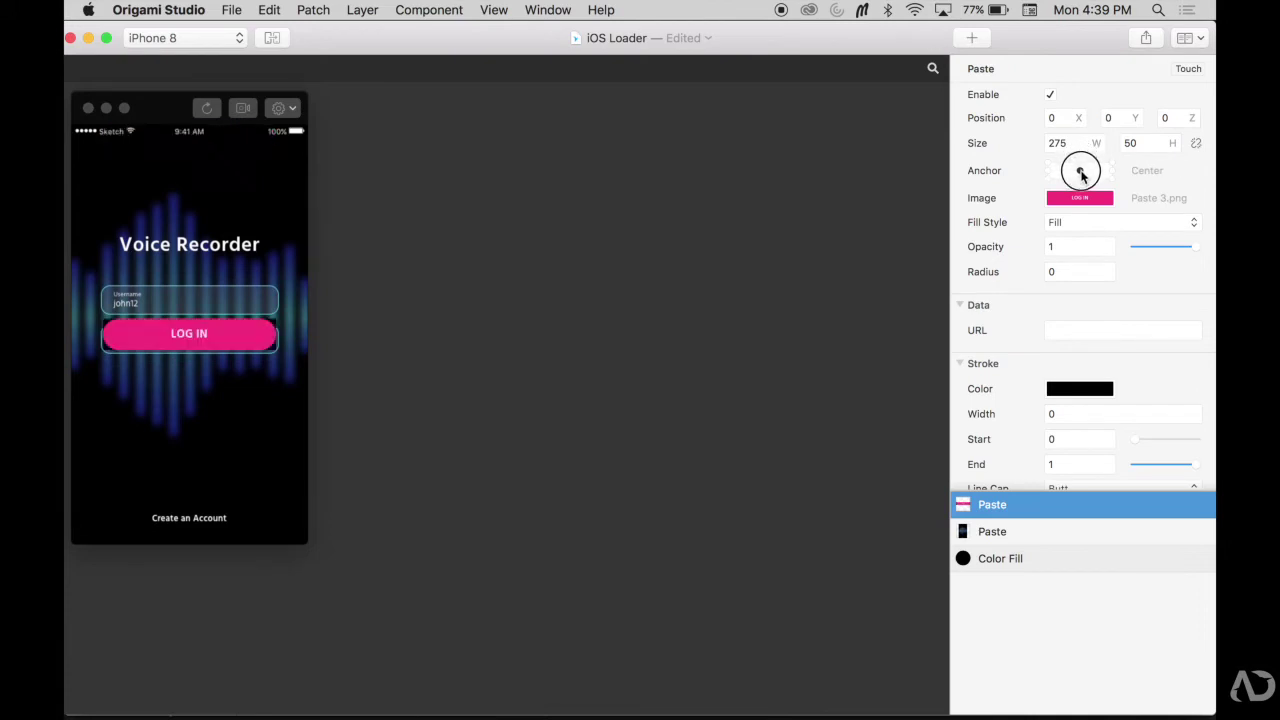
pyautogui.click(1080, 178)
pyautogui.moveTo(1110, 119); pyautogui.dragTo(1052, 120)
# Step: Rename the button layer 'log in button' and the screen layer 'page'
pyautogui.doubleClick(992, 504)
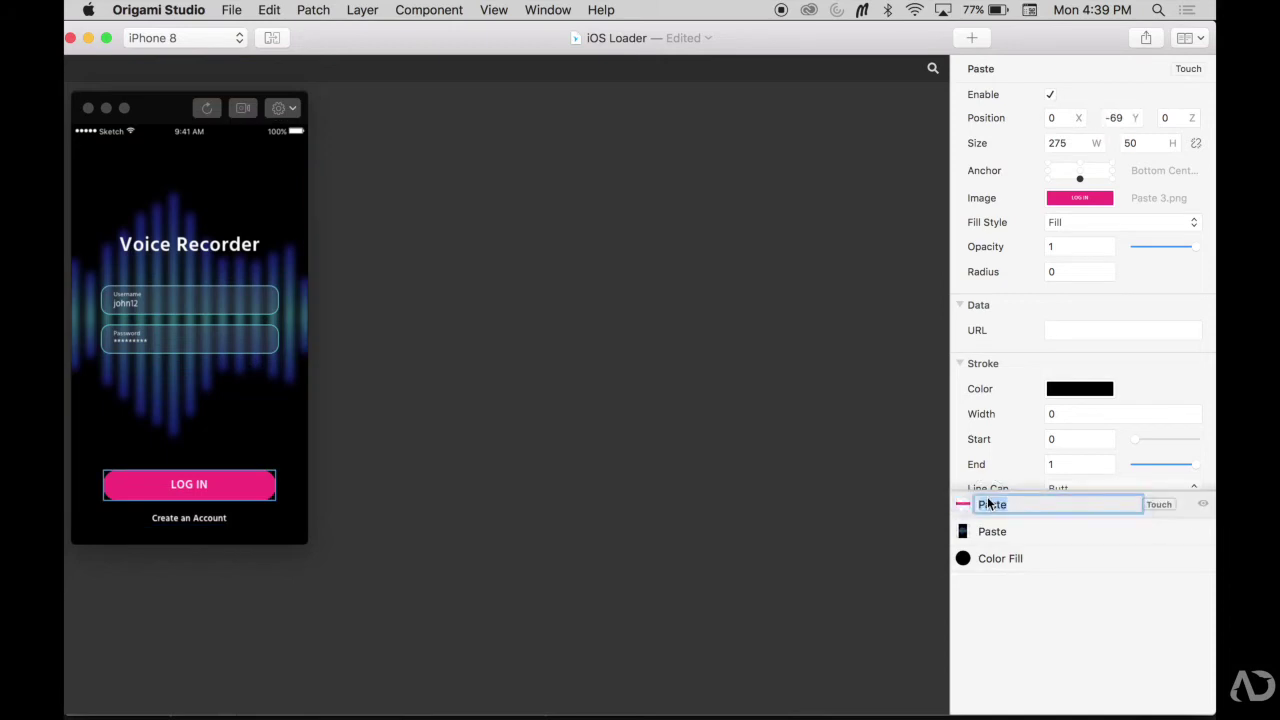
pyautogui.write('log in')
pyautogui.press('Return')
pyautogui.doubleClick(990, 531)
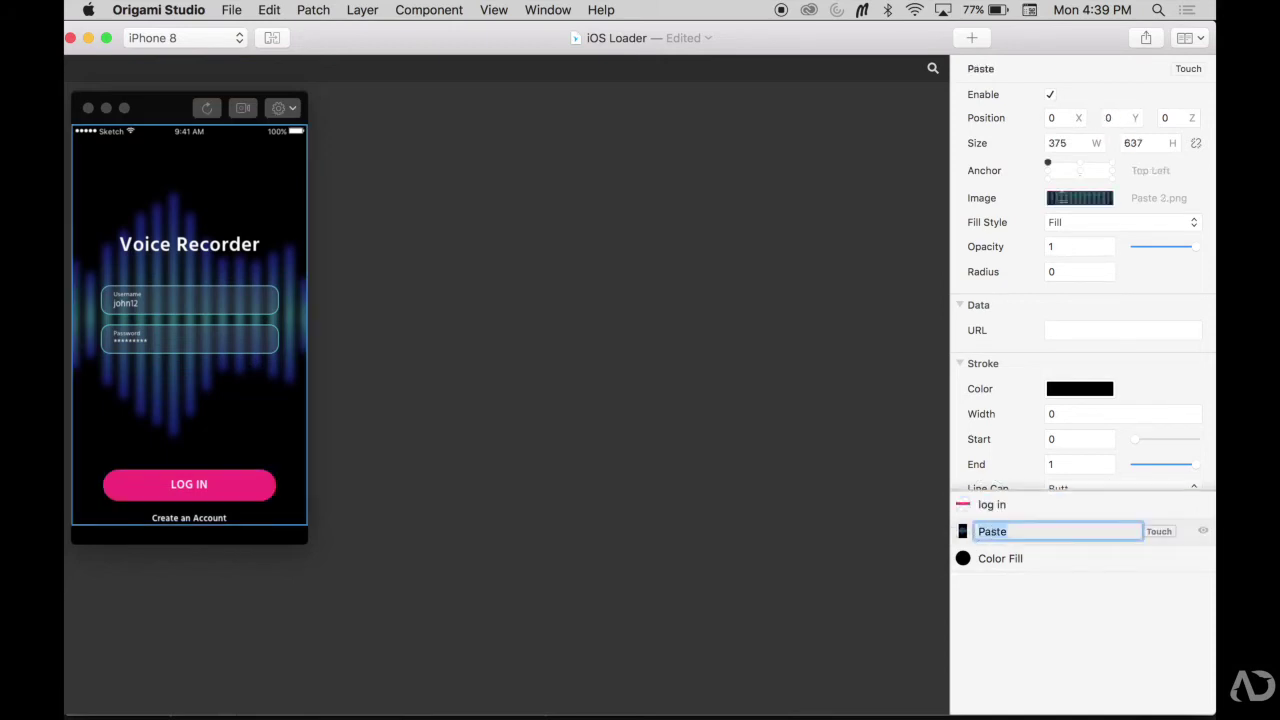
pyautogui.write('page')
pyautogui.press('Return')
pyautogui.doubleClick(992, 504)
pyautogui.write('button')
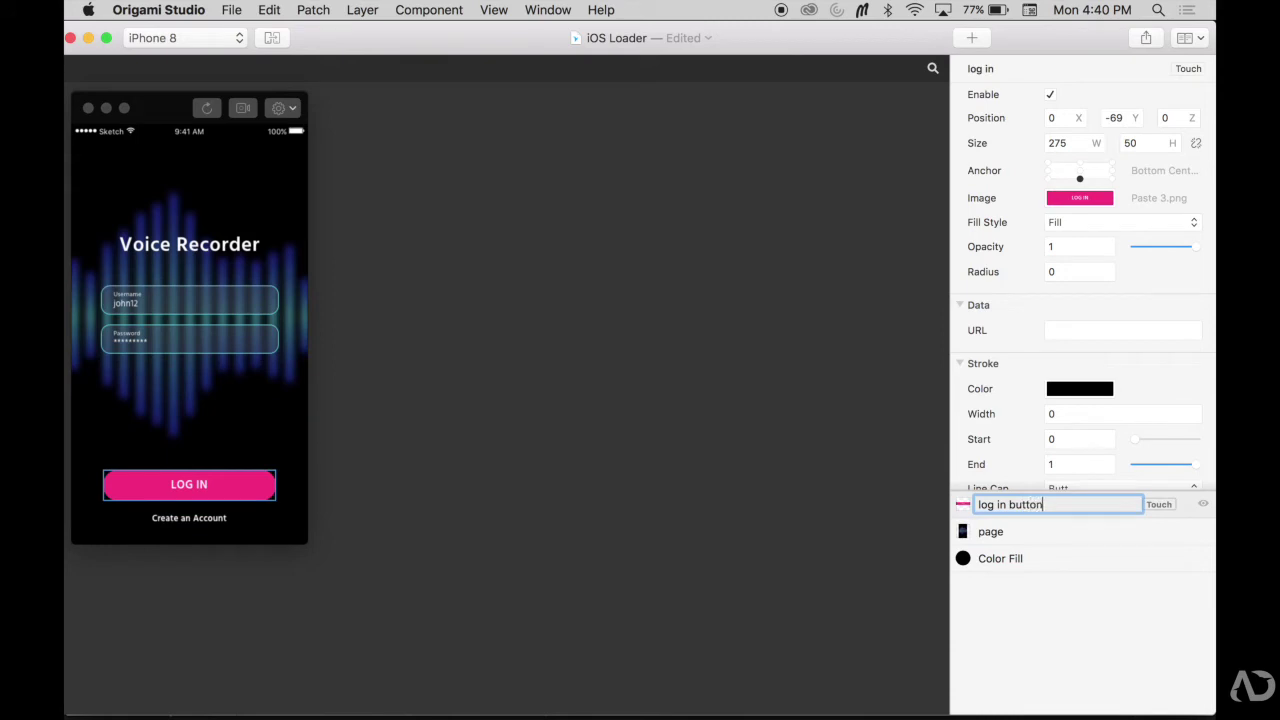
pyautogui.press('Return')
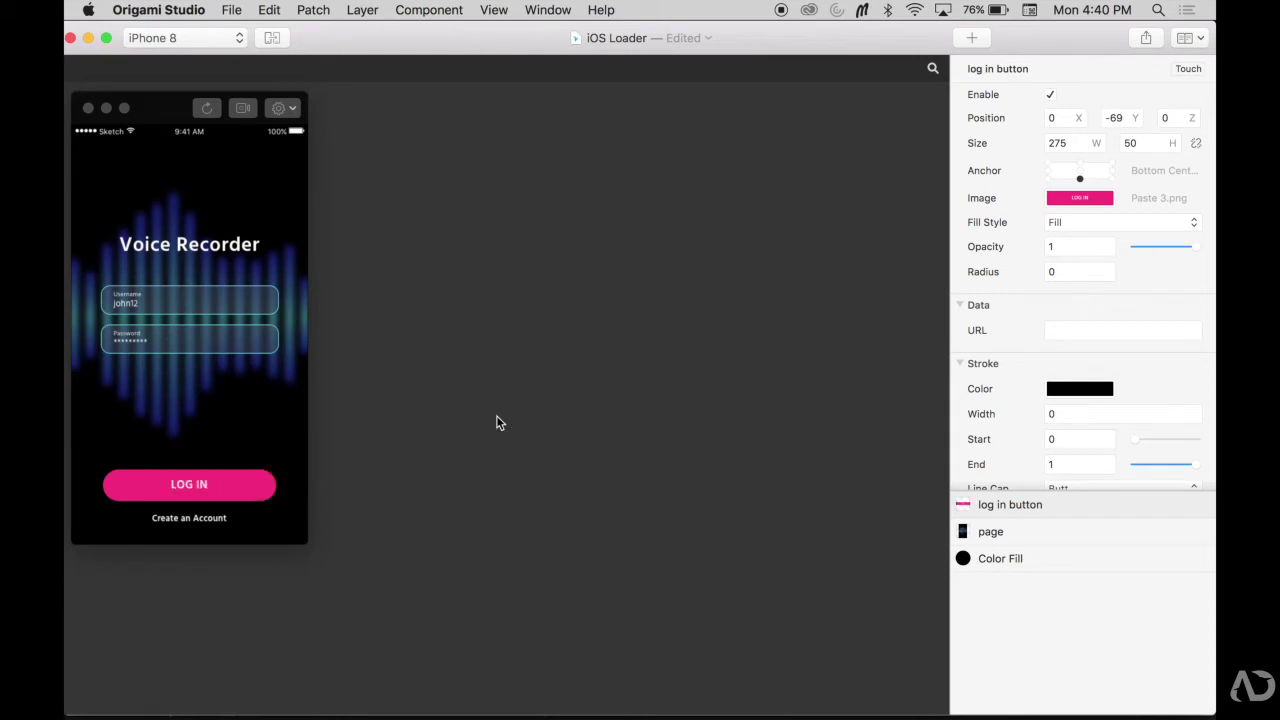
# Step: Attach a Tap touch interaction to the log in button layer
pyautogui.click(1075, 500)
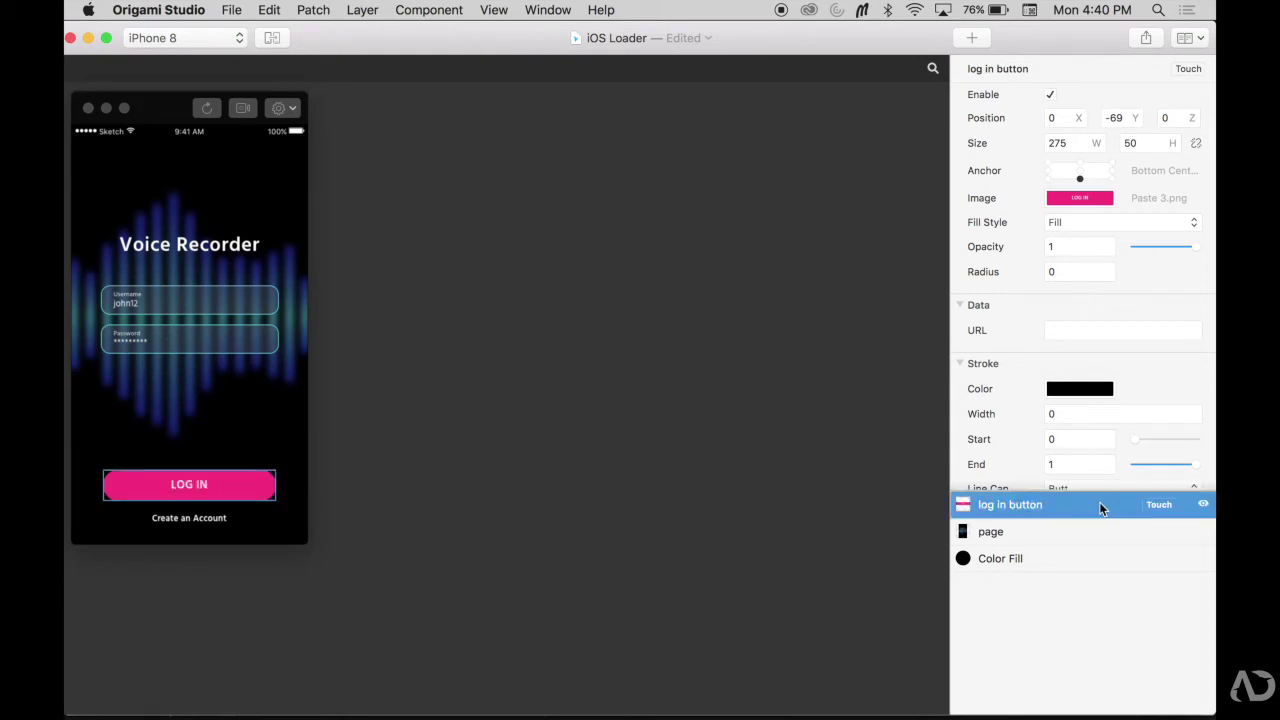
pyautogui.click(1159, 505)
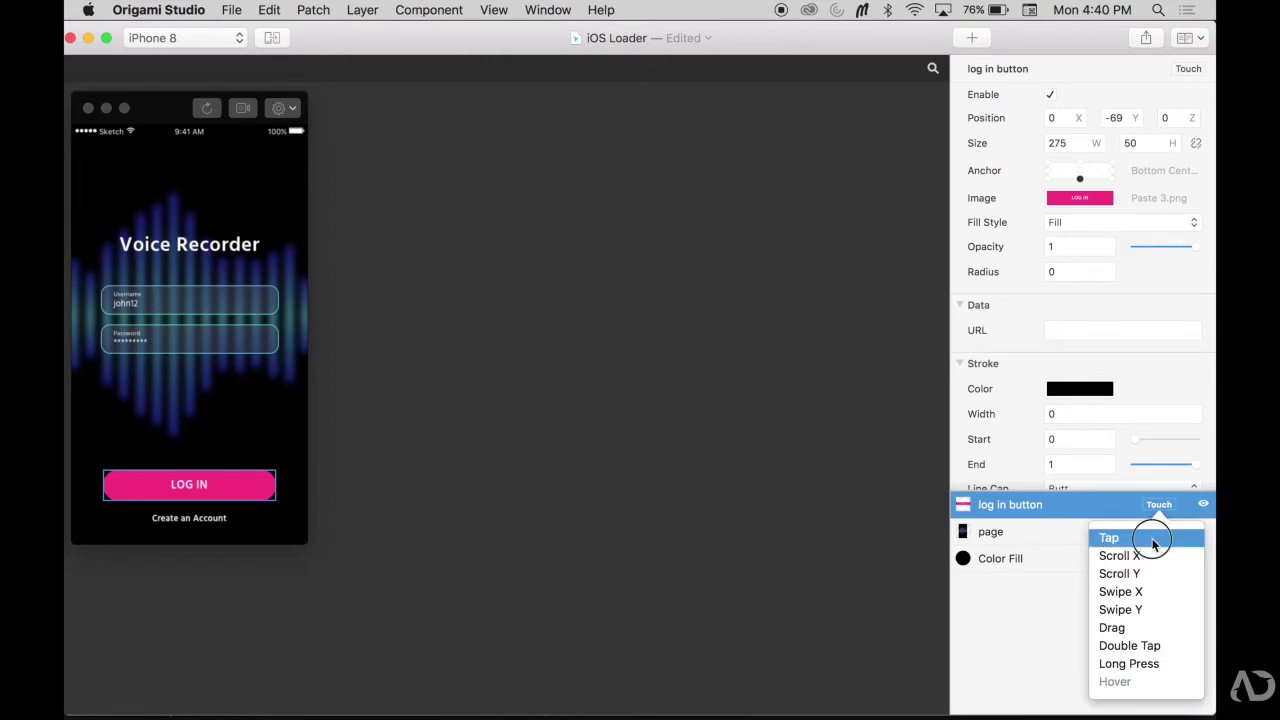
pyautogui.click(1143, 536)
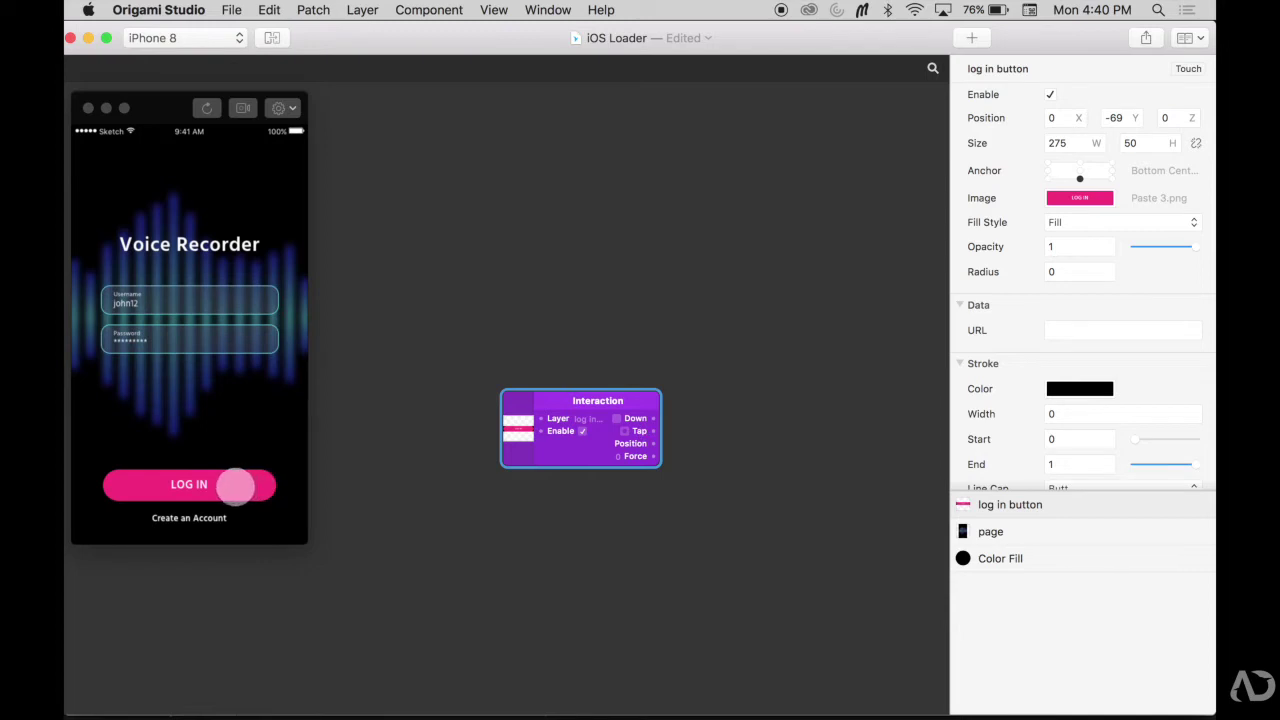
# Step: Tap LOG IN in the preview several times to test the interaction
pyautogui.click(235, 485)
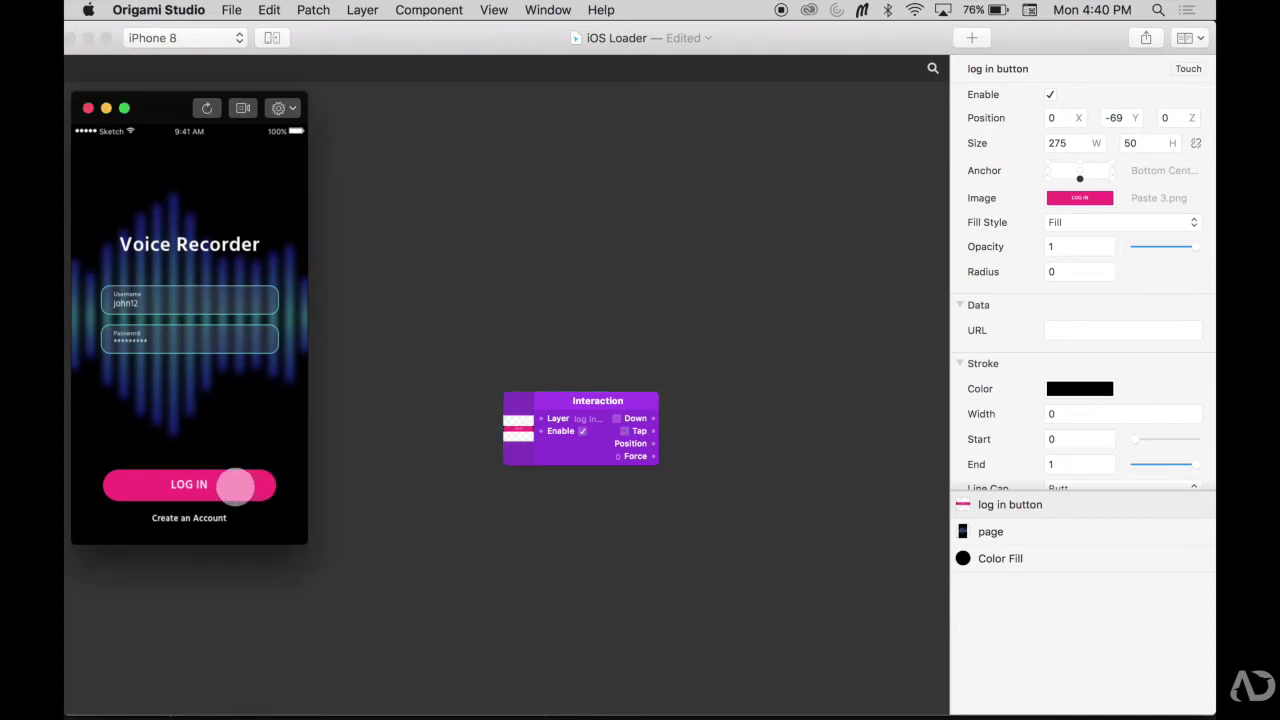
pyautogui.click(233, 484)
pyautogui.click(234, 485)
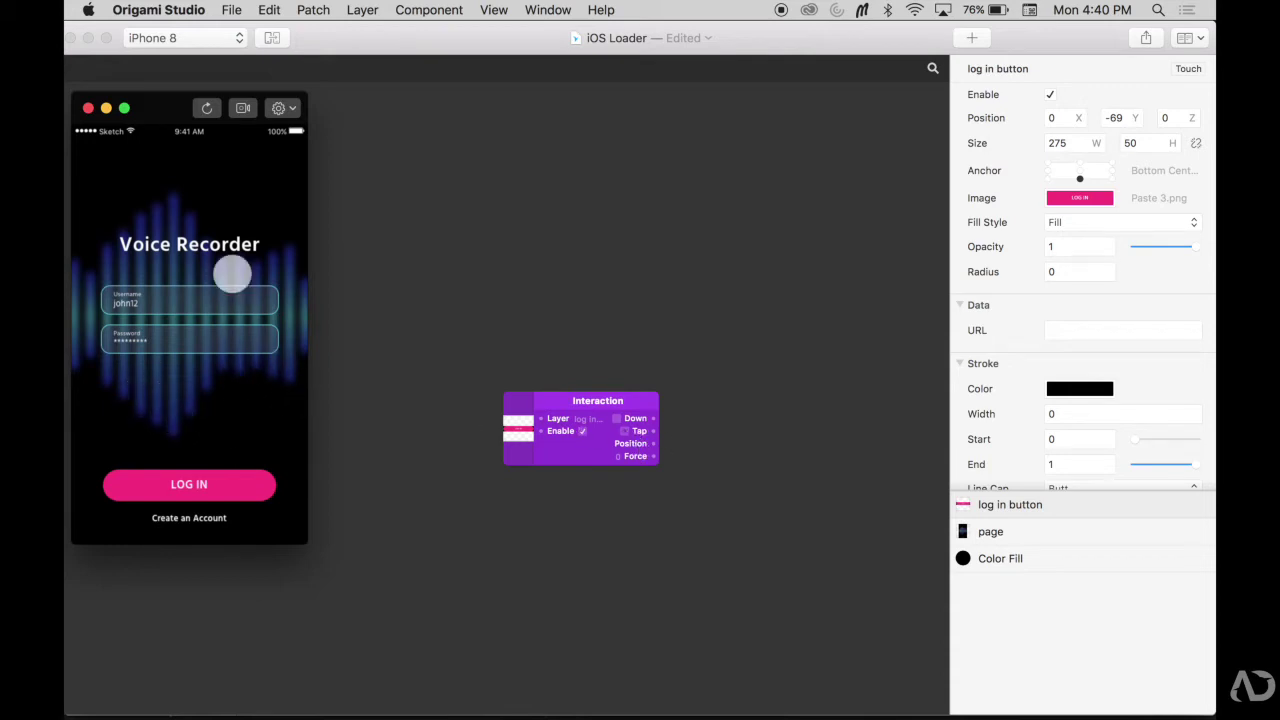
pyautogui.click(189, 482)
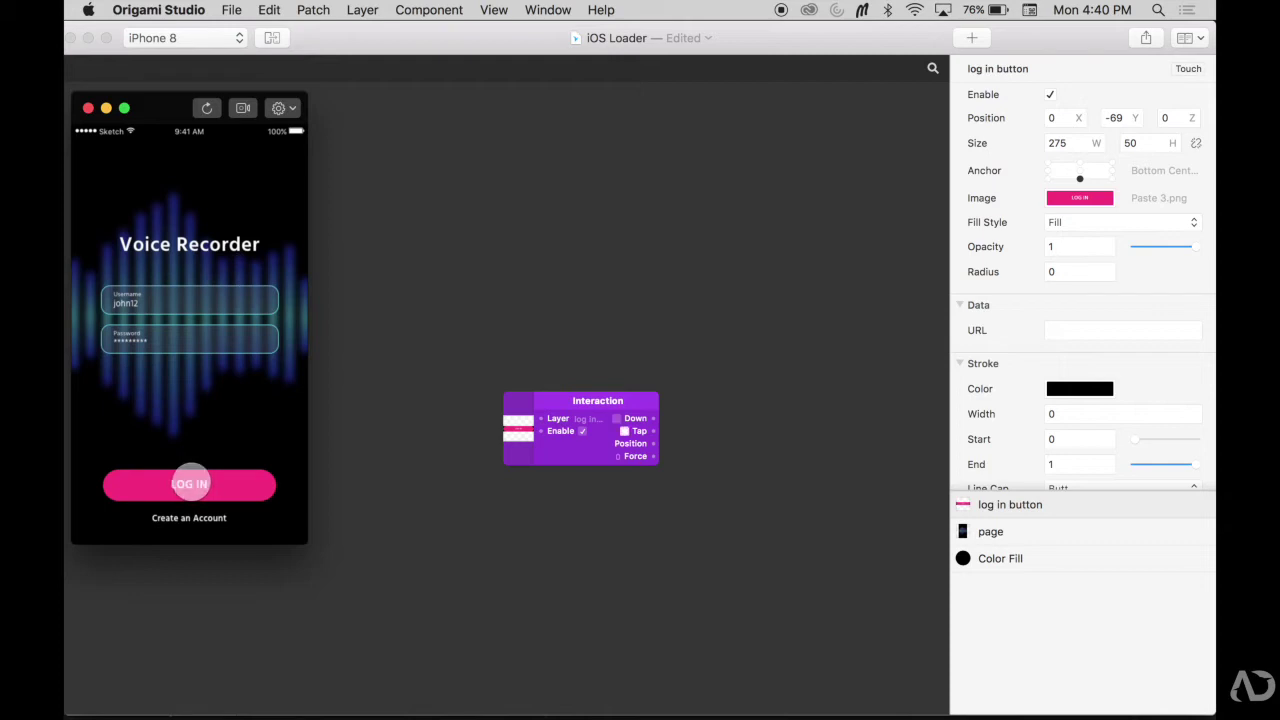
# Step: Add a Switch patch beside Interaction and wire its Tap output to Switch's Turn On
pyautogui.moveTo(552, 395); pyautogui.dragTo(398, 342)
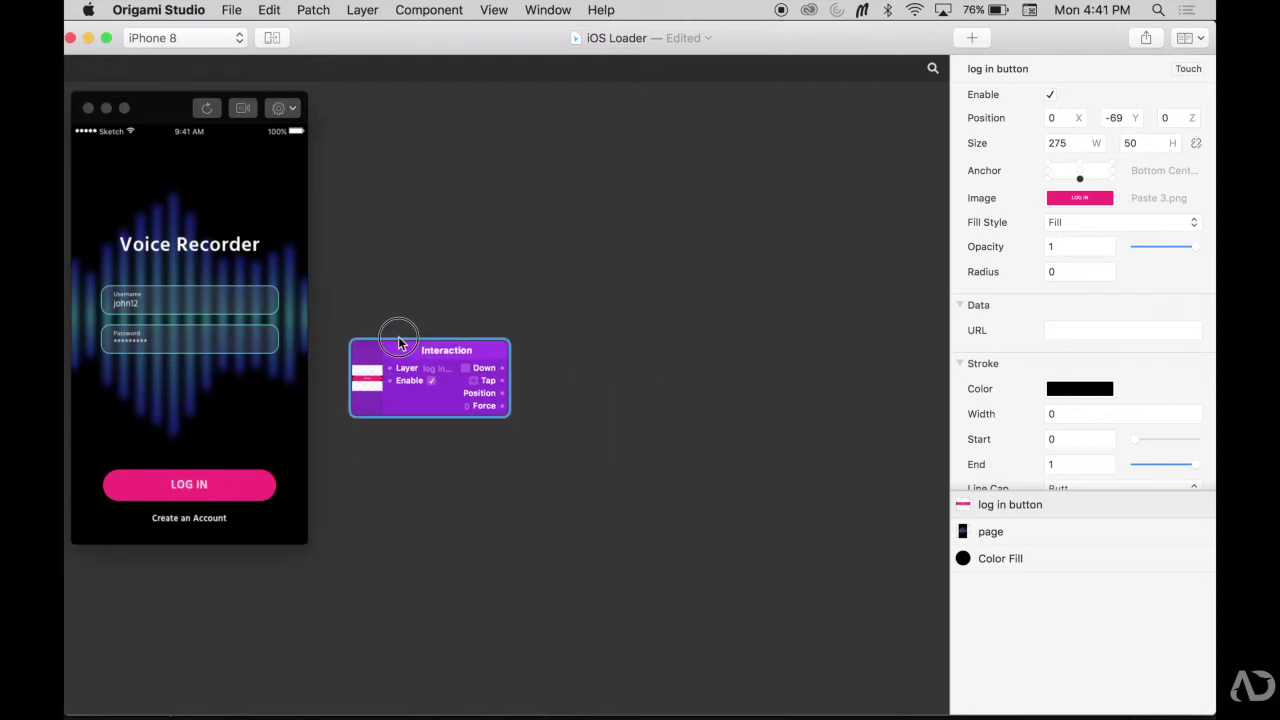
pyautogui.click(420, 476)
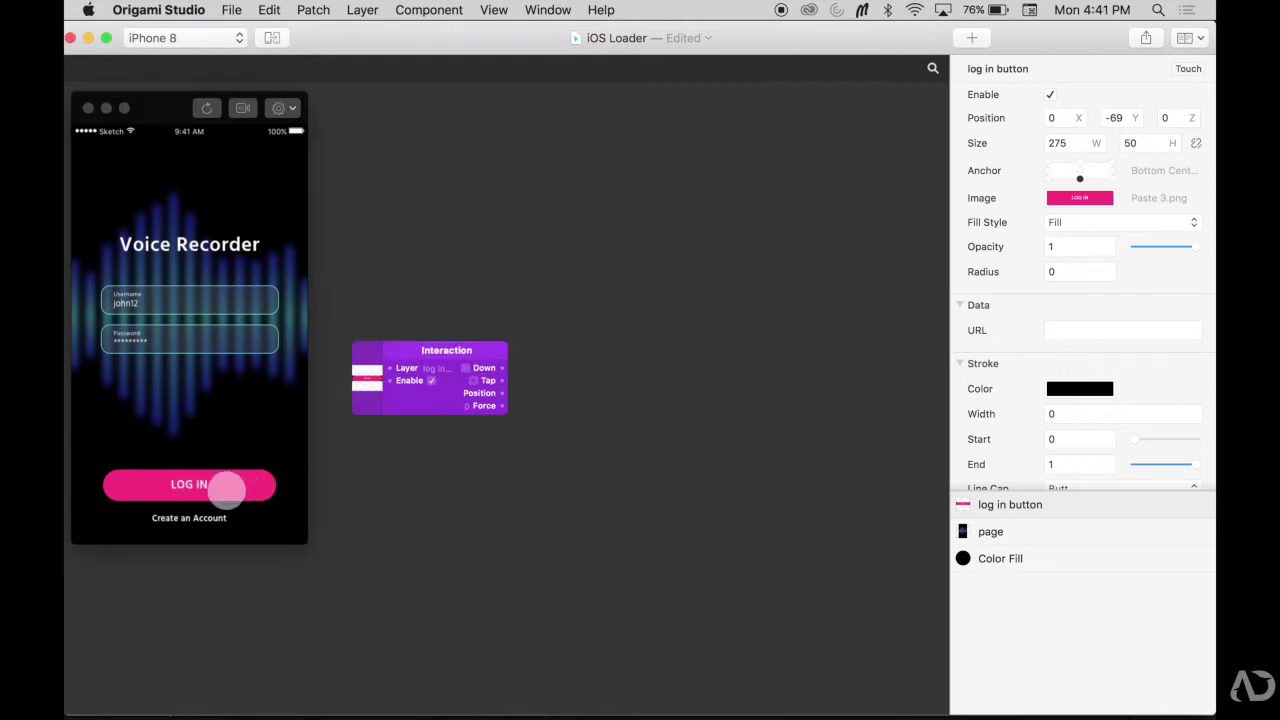
pyautogui.doubleClick(535, 386)
pyautogui.write('switc')
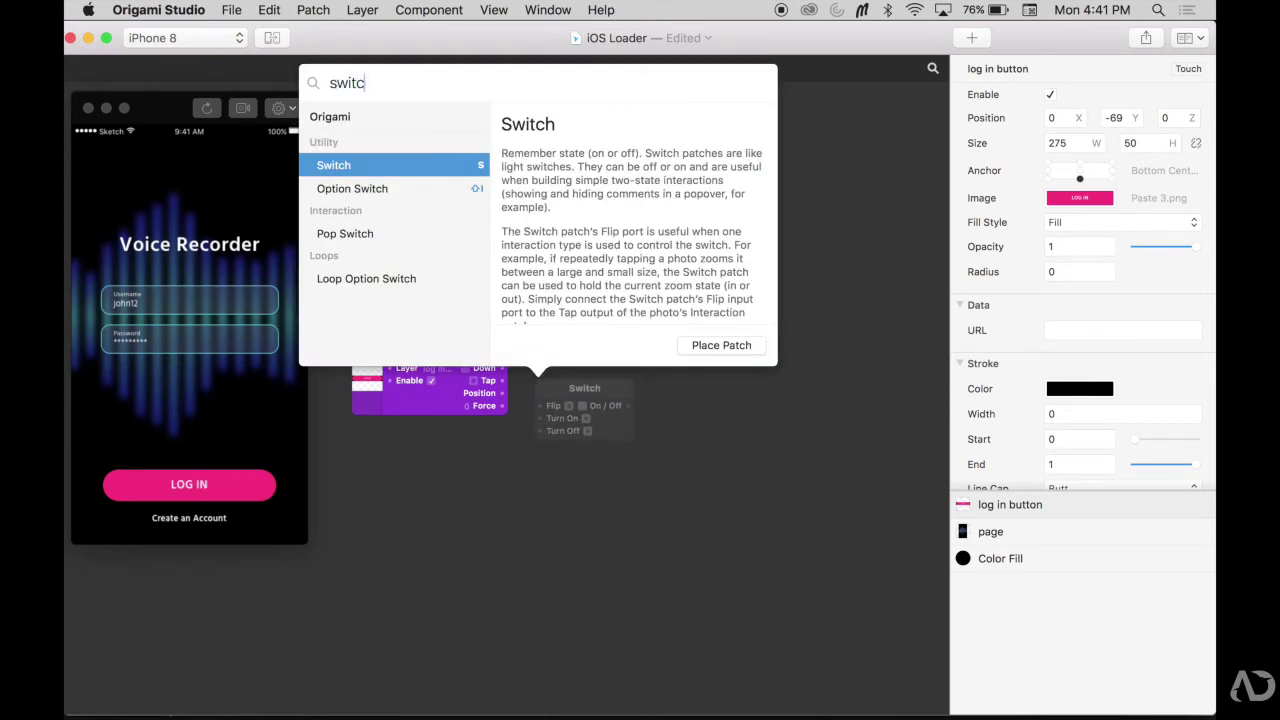
pyautogui.write('h')
pyautogui.press('Return')
pyautogui.moveTo(615, 390); pyautogui.dragTo(610, 359)
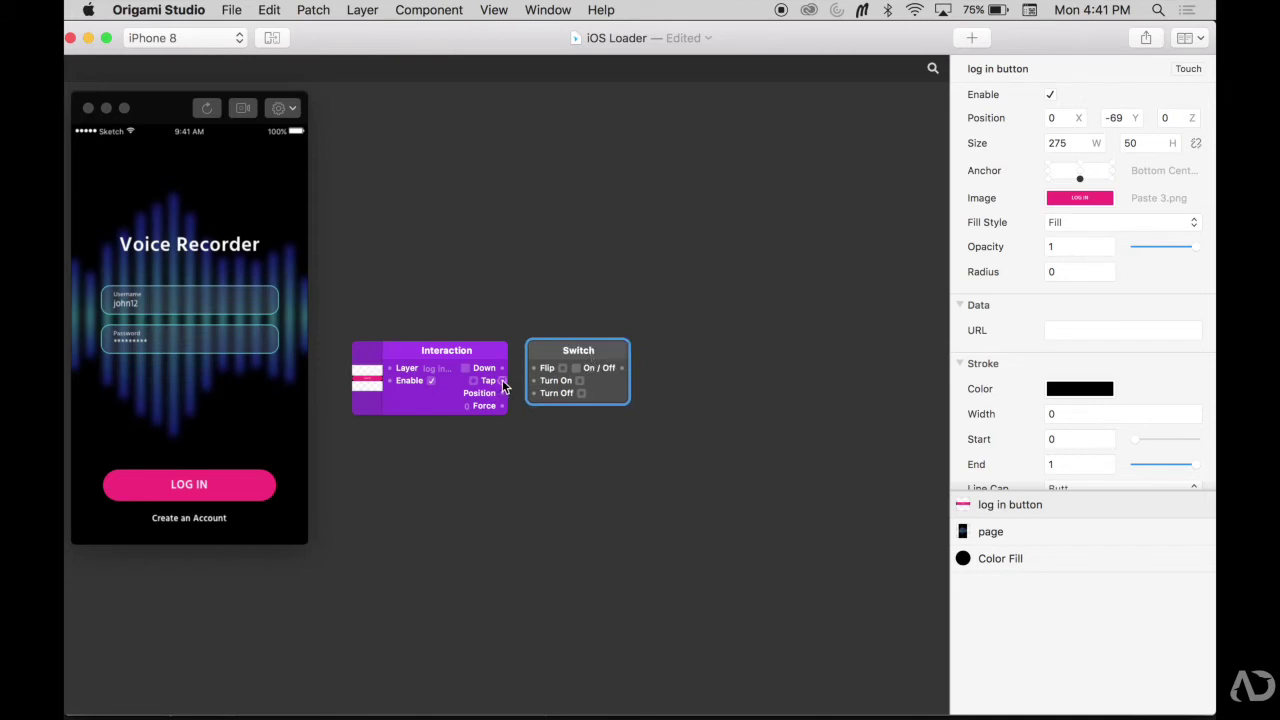
pyautogui.moveTo(502, 381); pyautogui.dragTo(535, 381)
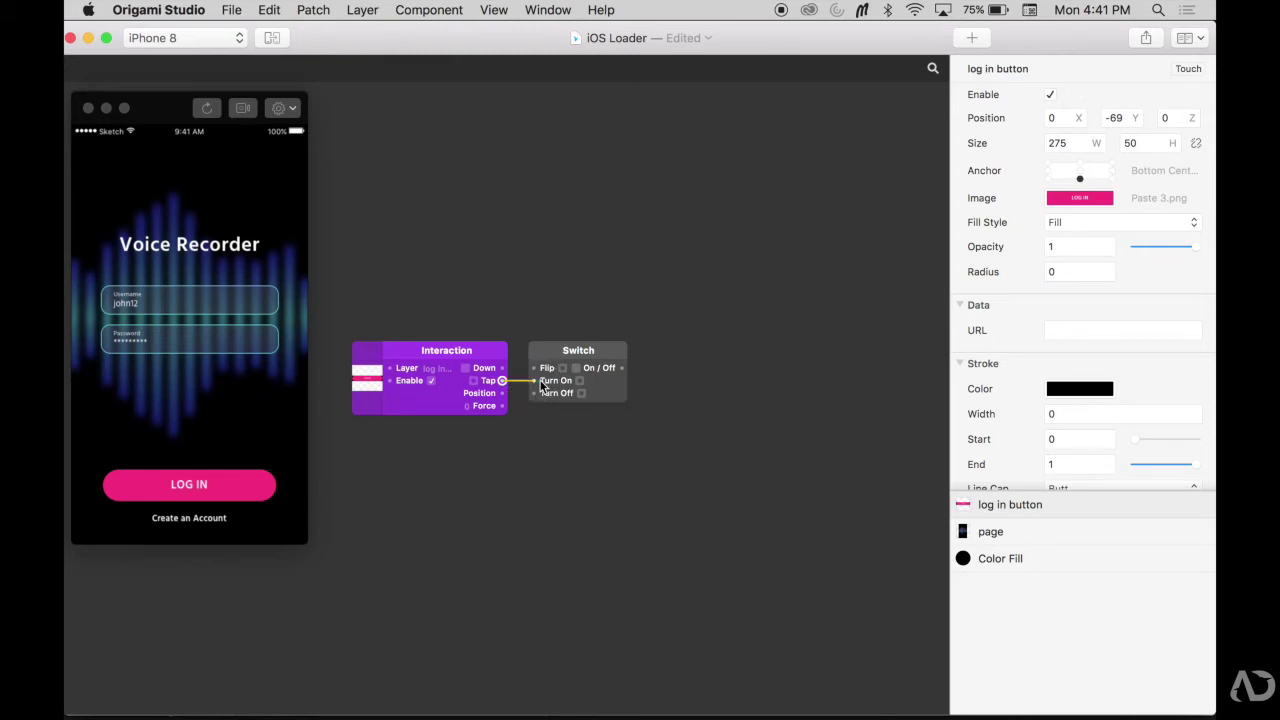
pyautogui.moveTo(622, 349); pyautogui.dragTo(615, 352)
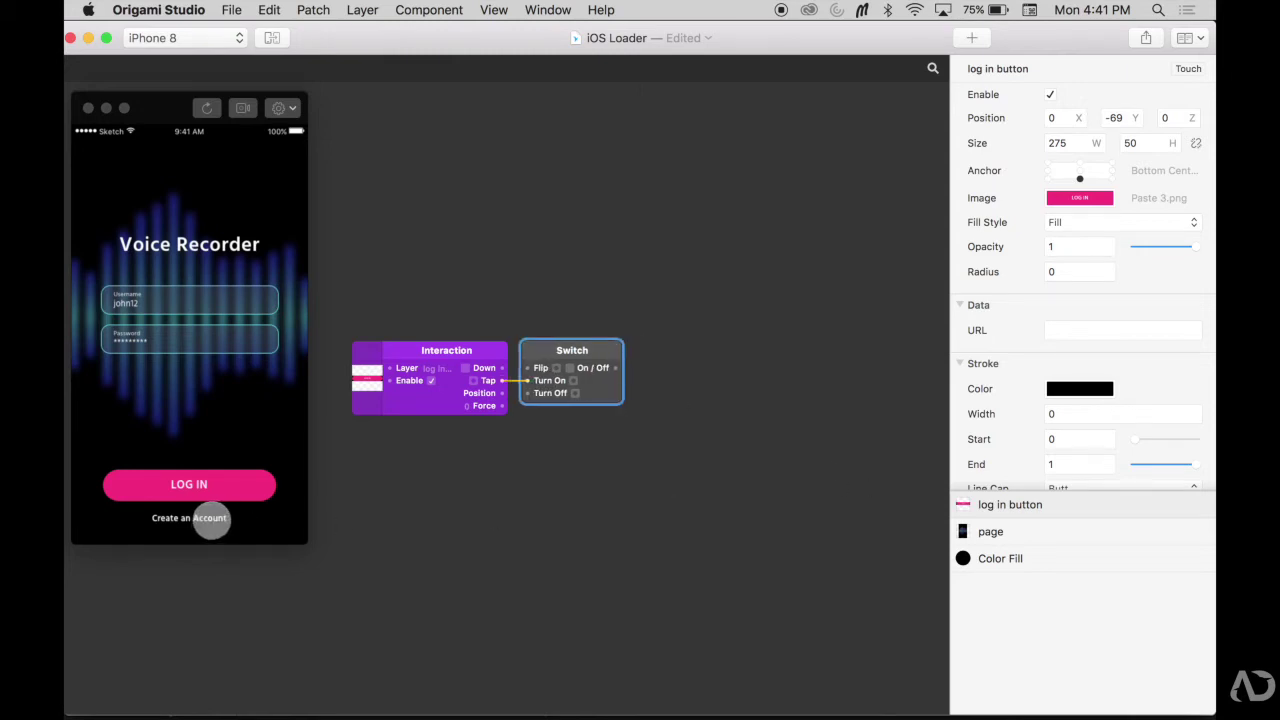
# Step: Add a Transition patch with Start 1 and End 0
pyautogui.click(883, 454)
pyautogui.doubleClick(674, 365)
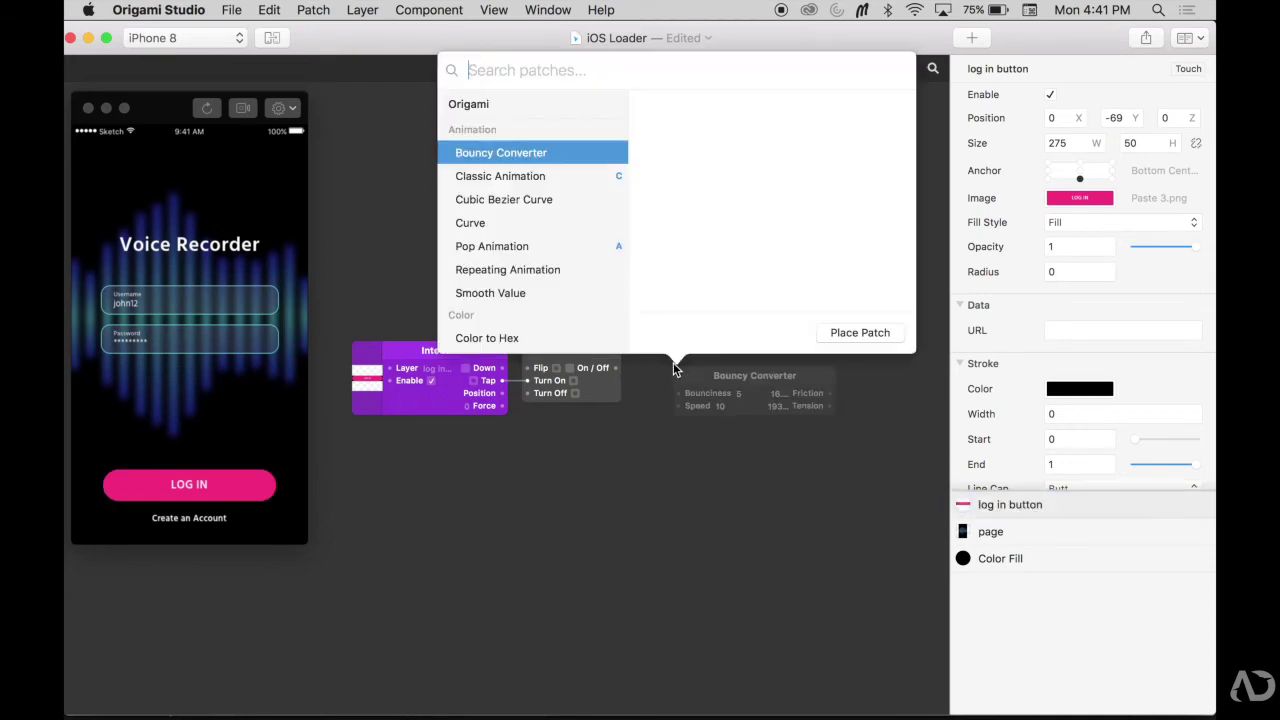
pyautogui.write('tran')
pyautogui.press('Return')
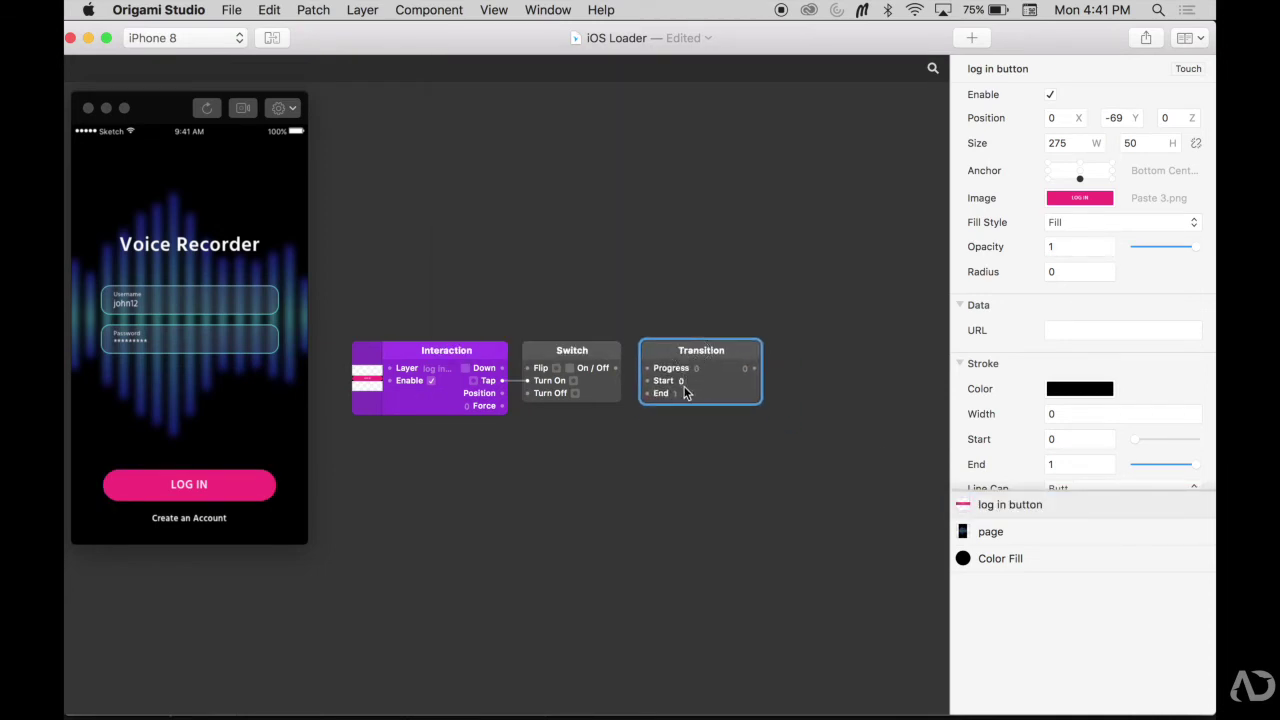
pyautogui.click(681, 381)
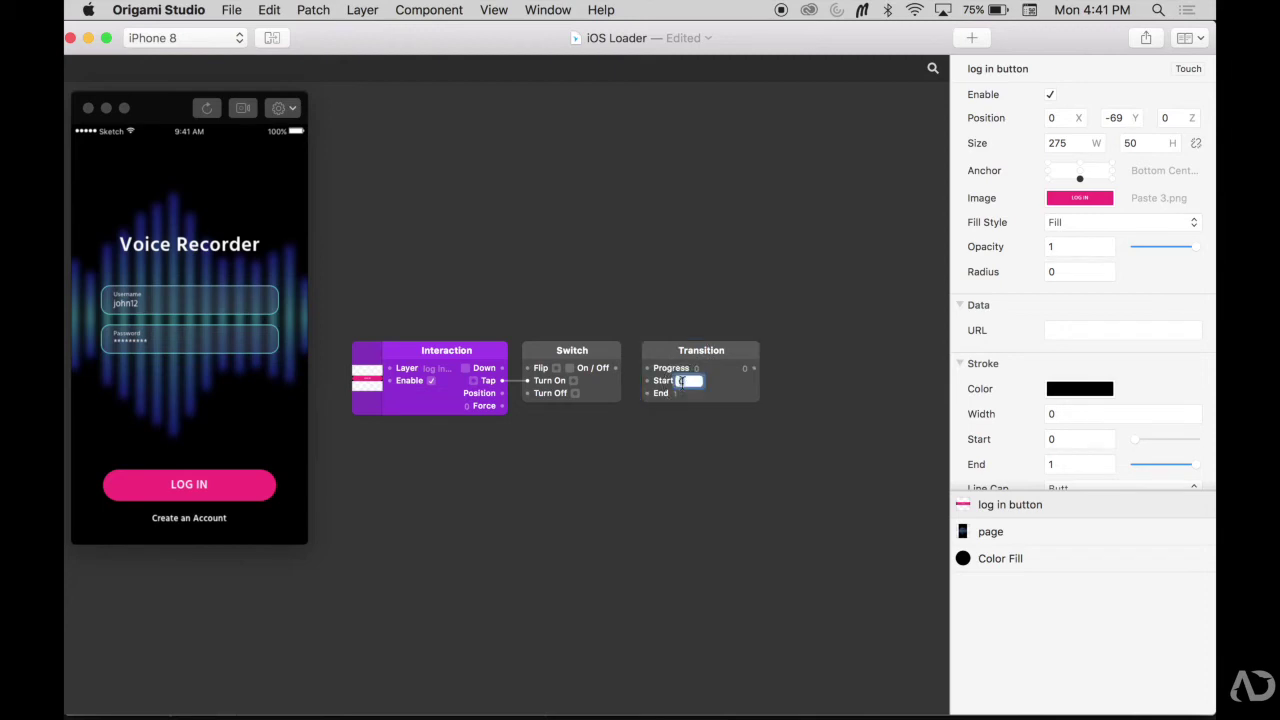
pyautogui.write('1')
pyautogui.press('Tab')
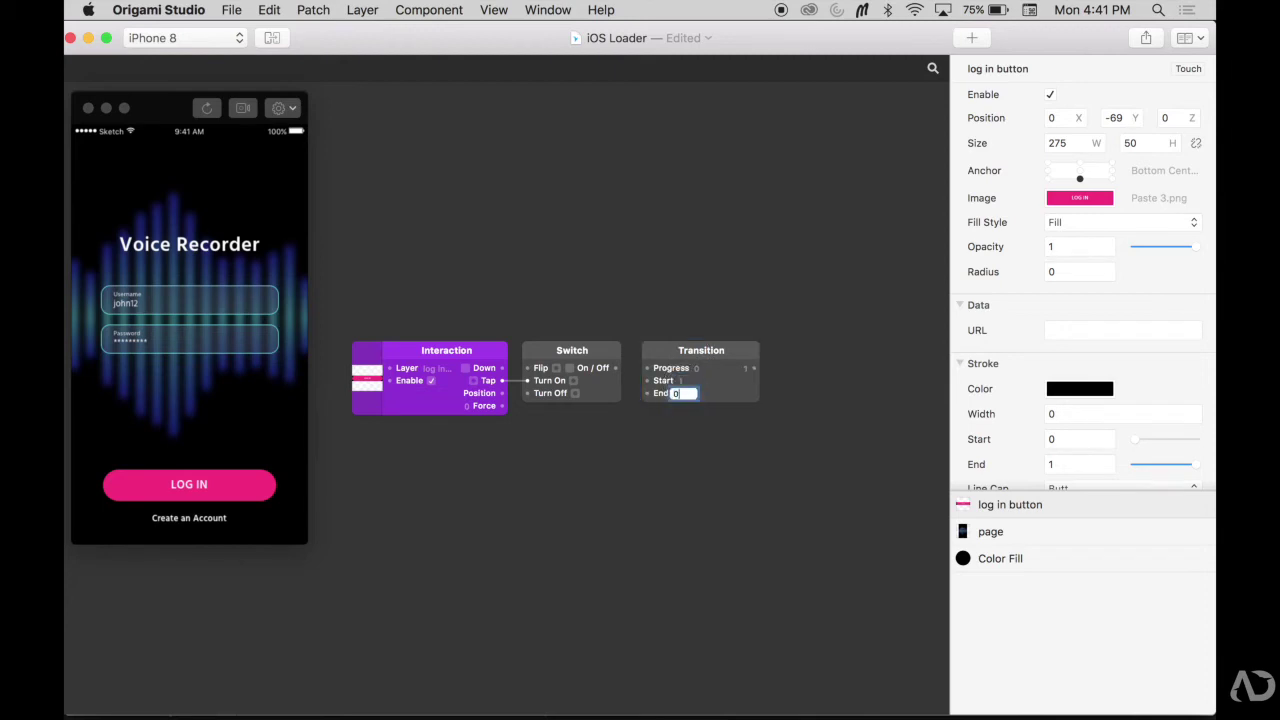
pyautogui.press('Return')
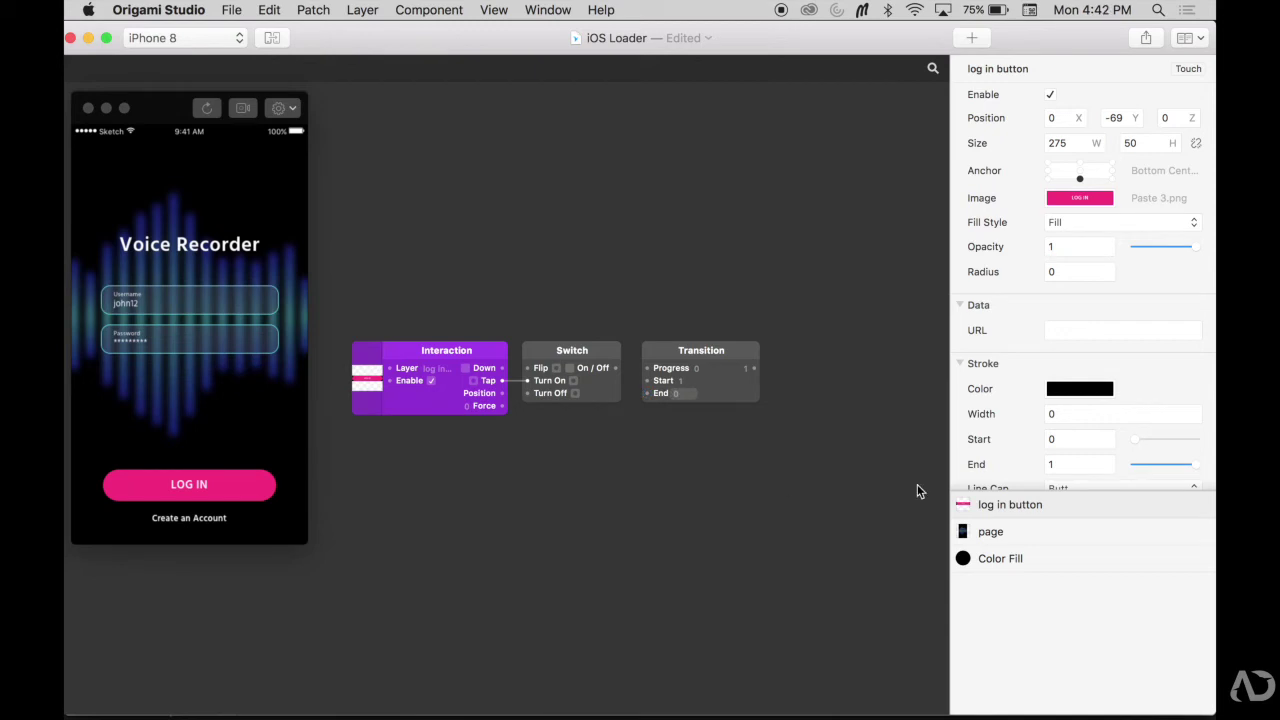
# Step: Wire the Transition into the button's Opacity and Switch On/Off into Progress, then test LOG IN
pyautogui.click(1043, 507)
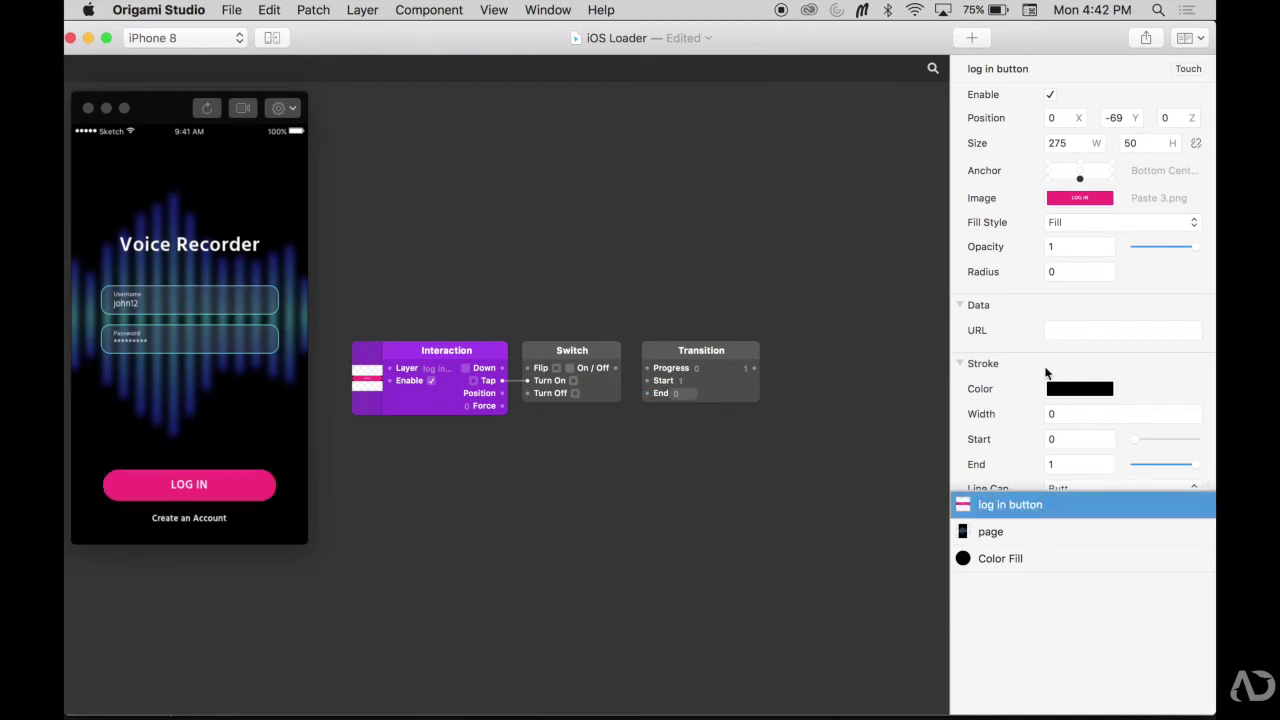
pyautogui.click(755, 369)
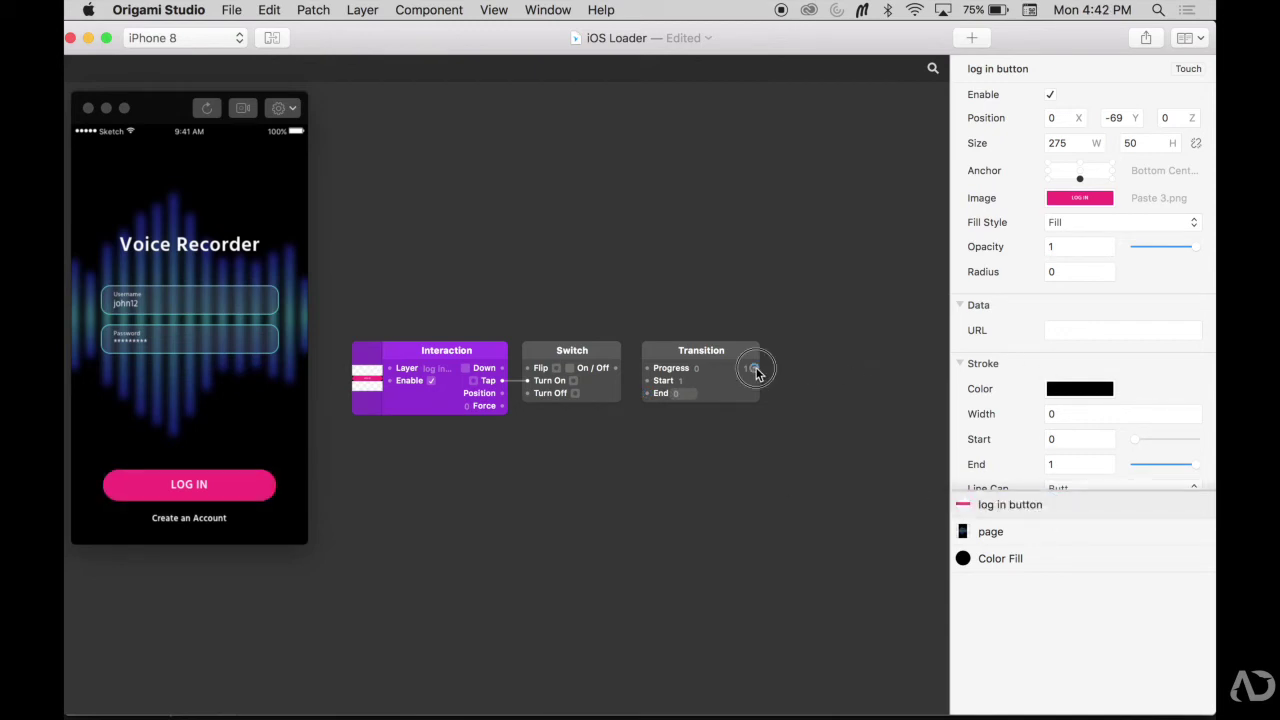
pyautogui.moveTo(756, 372); pyautogui.dragTo(961, 246)
pyautogui.hscroll(-5, 771, 426)
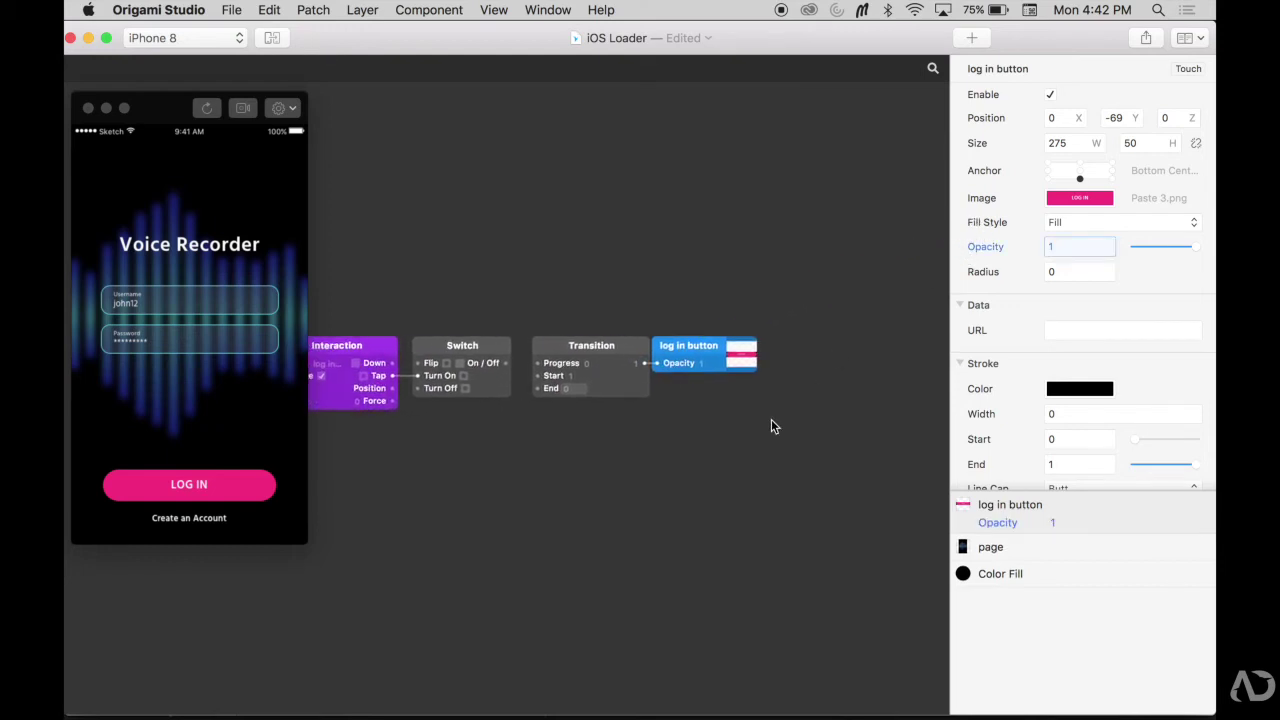
pyautogui.moveTo(564, 368); pyautogui.dragTo(594, 367)
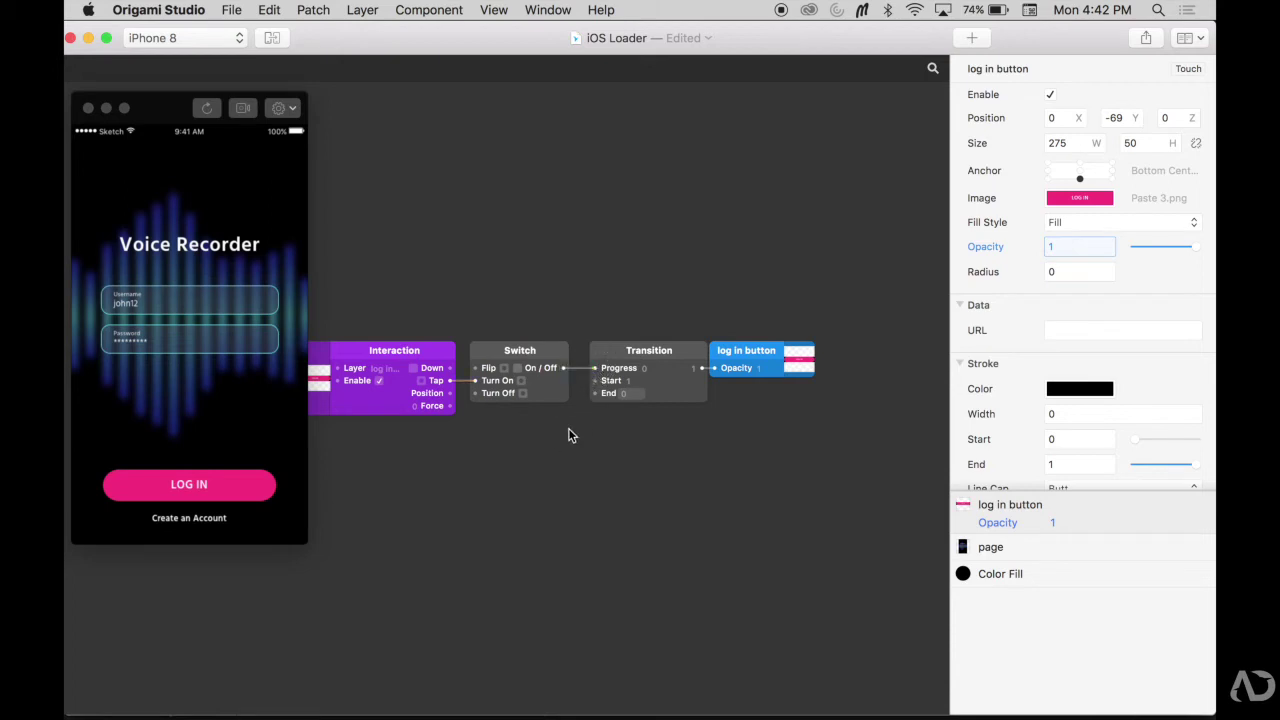
pyautogui.click(239, 478)
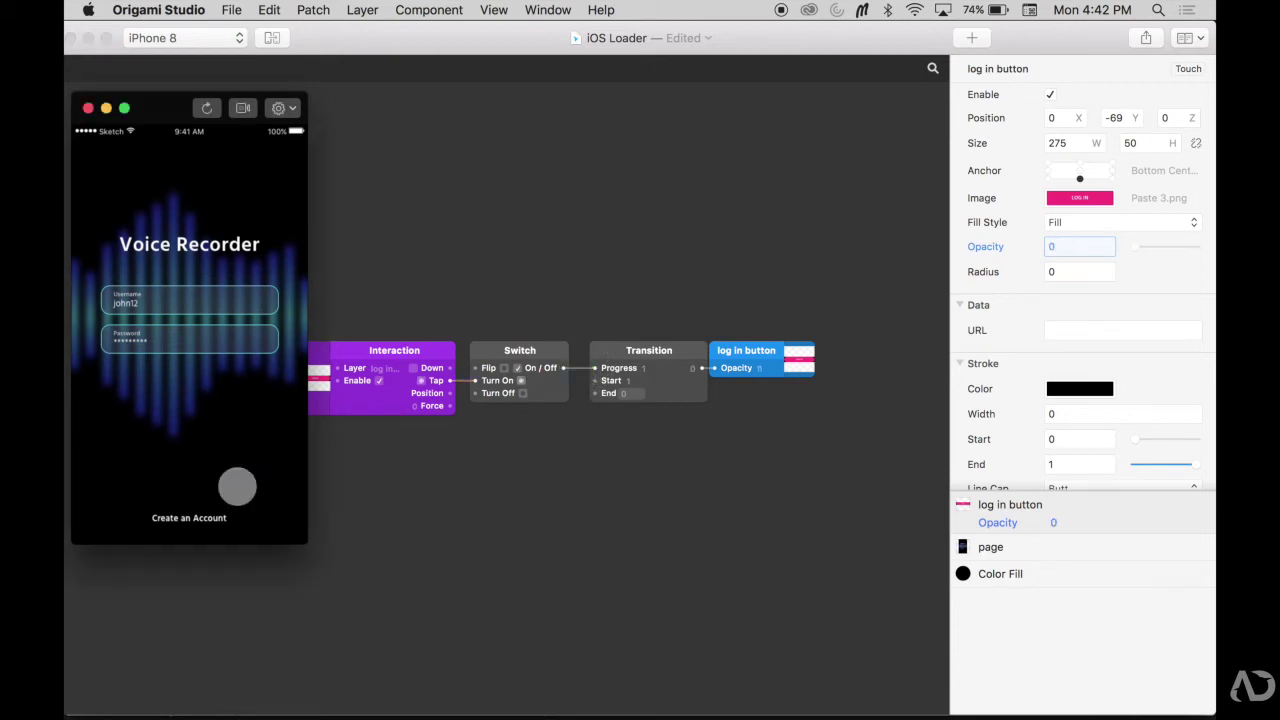
pyautogui.click(268, 470)
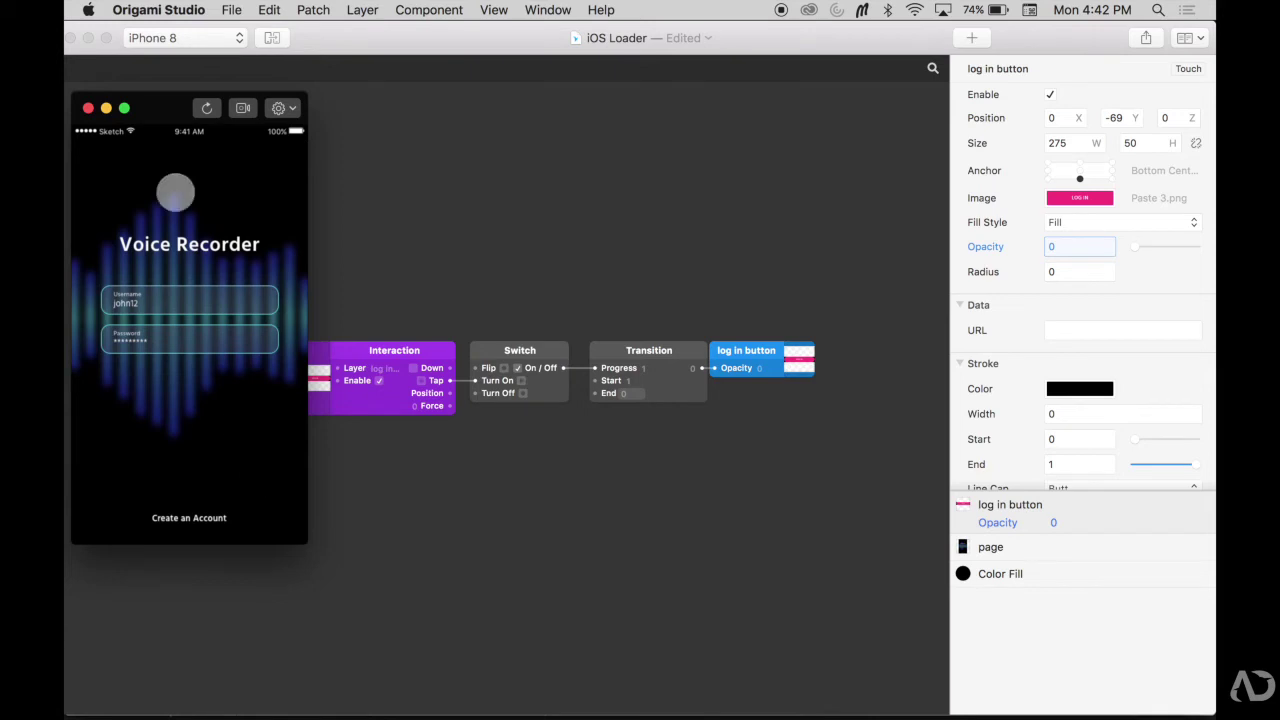
# Step: Add a Classic Animation patch with Duration 0.2 and a Quadratic In curve
pyautogui.doubleClick(584, 284)
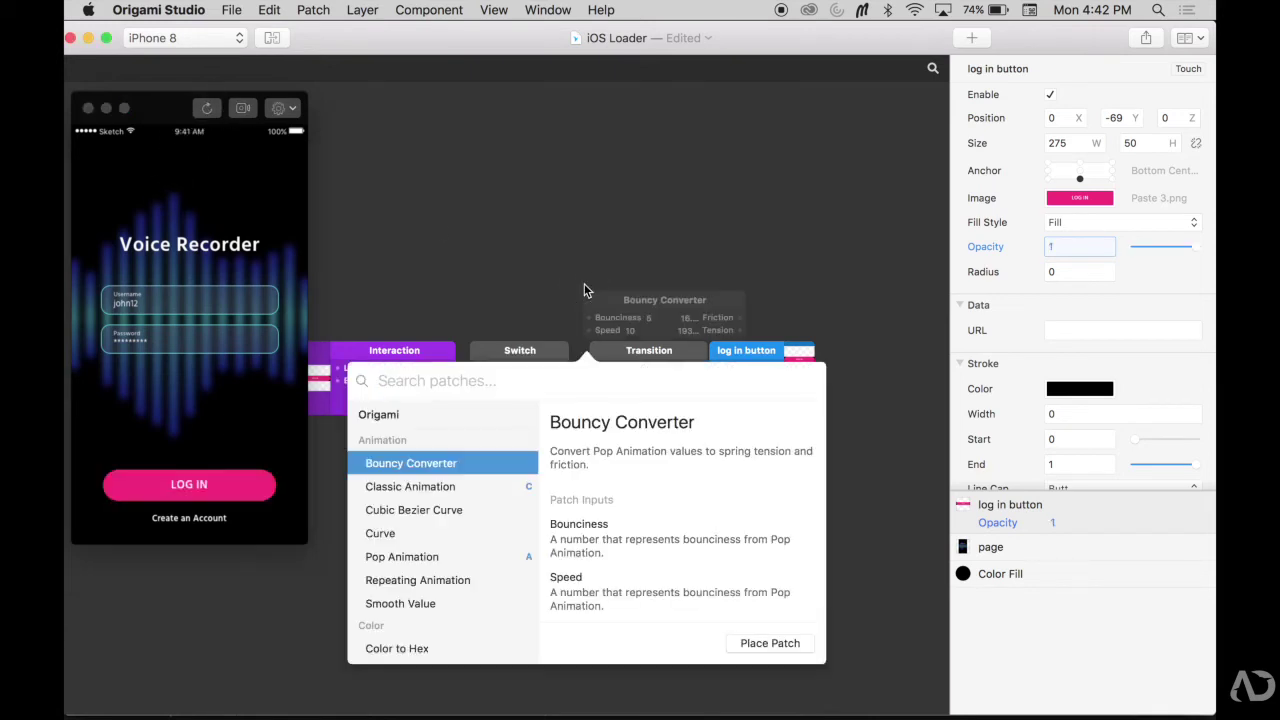
pyautogui.write('ani')
pyautogui.press('Return')
pyautogui.moveTo(638, 292); pyautogui.dragTo(614, 240)
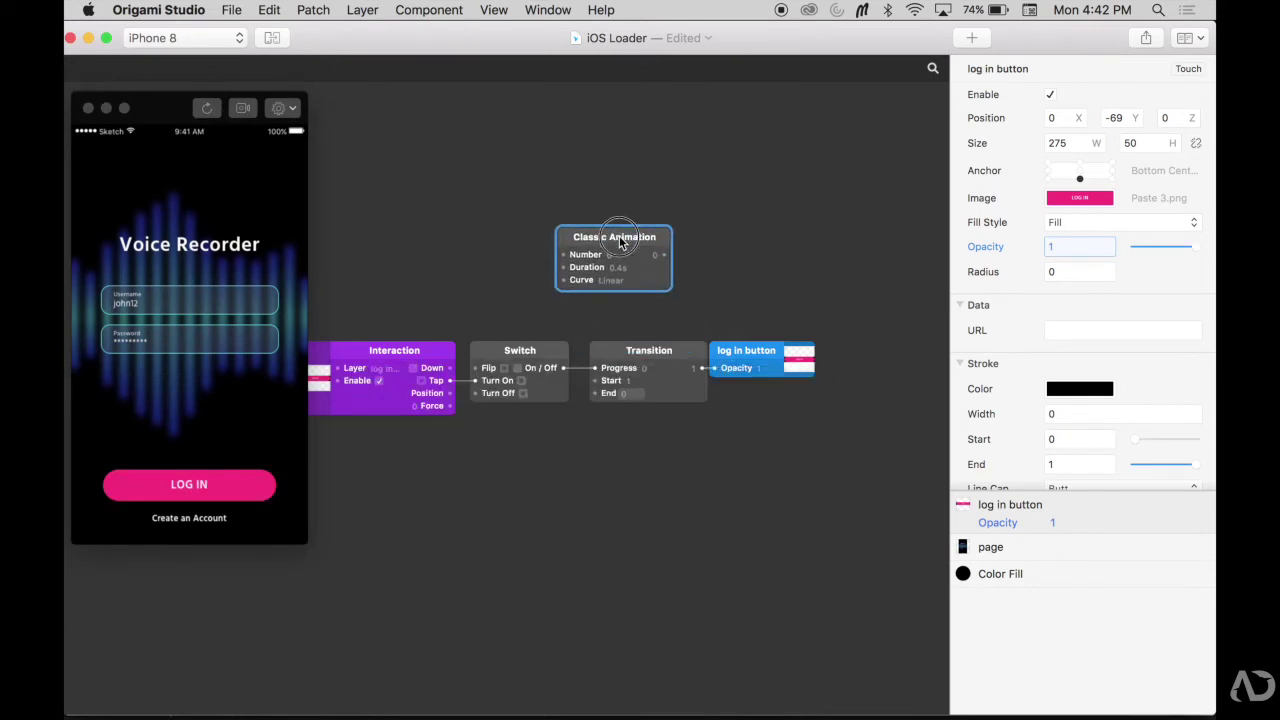
pyautogui.doubleClick(619, 267)
pyautogui.write('0.2')
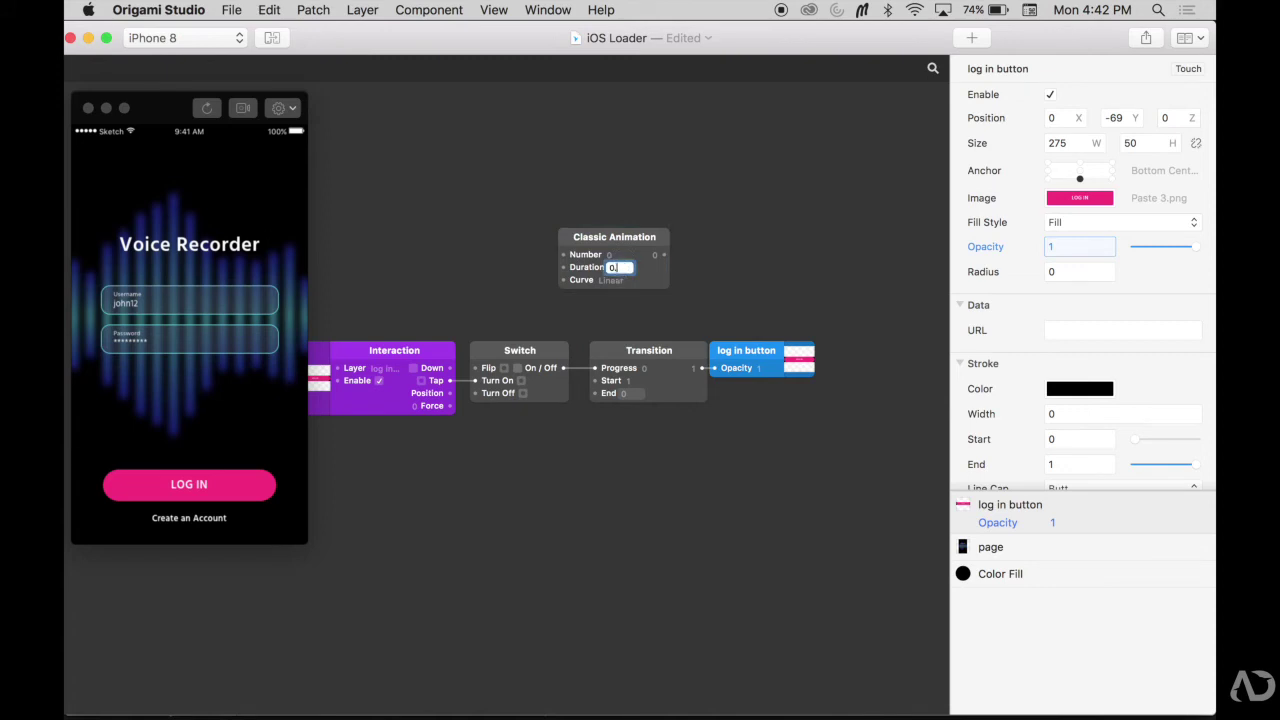
pyautogui.click(620, 286)
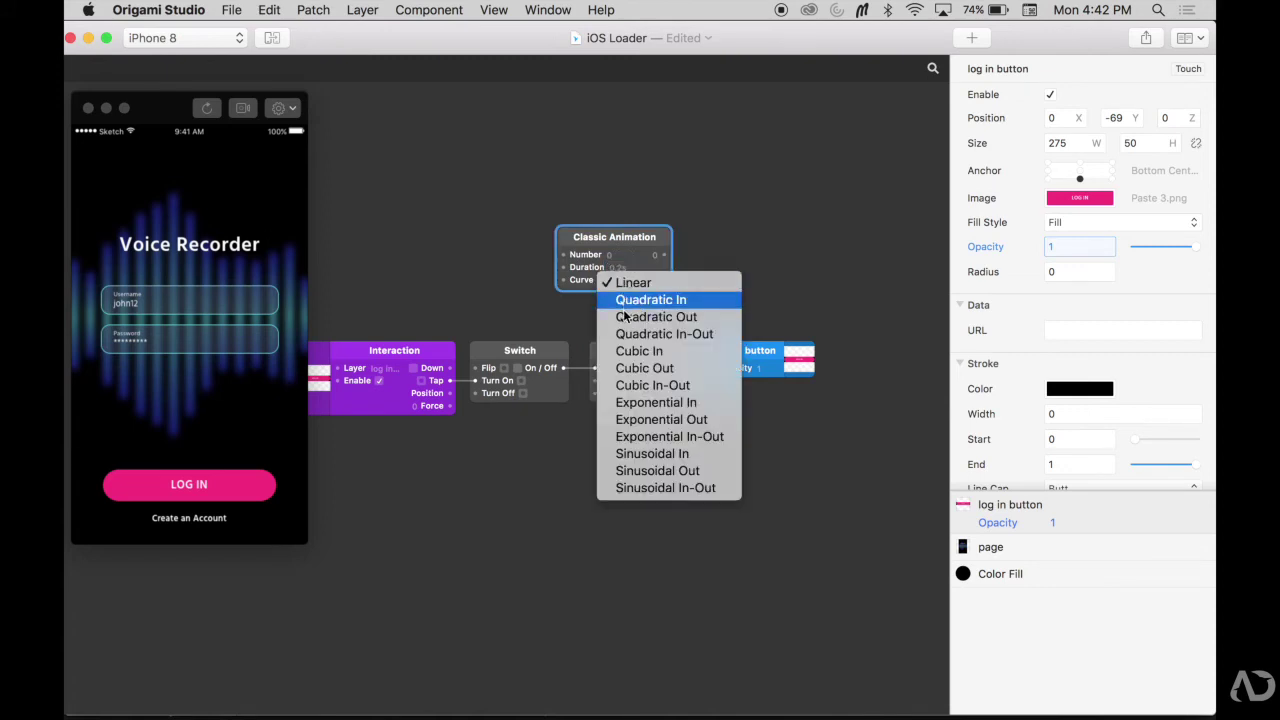
pyautogui.click(630, 297)
# Step: Route Switch On/Off through the animation into Transition Progress, tidy the patches, and test the fade
pyautogui.moveTo(563, 368); pyautogui.dragTo(563, 255)
pyautogui.moveTo(663, 254); pyautogui.dragTo(596, 368)
pyautogui.moveTo(773, 436); pyautogui.dragTo(786, 366)
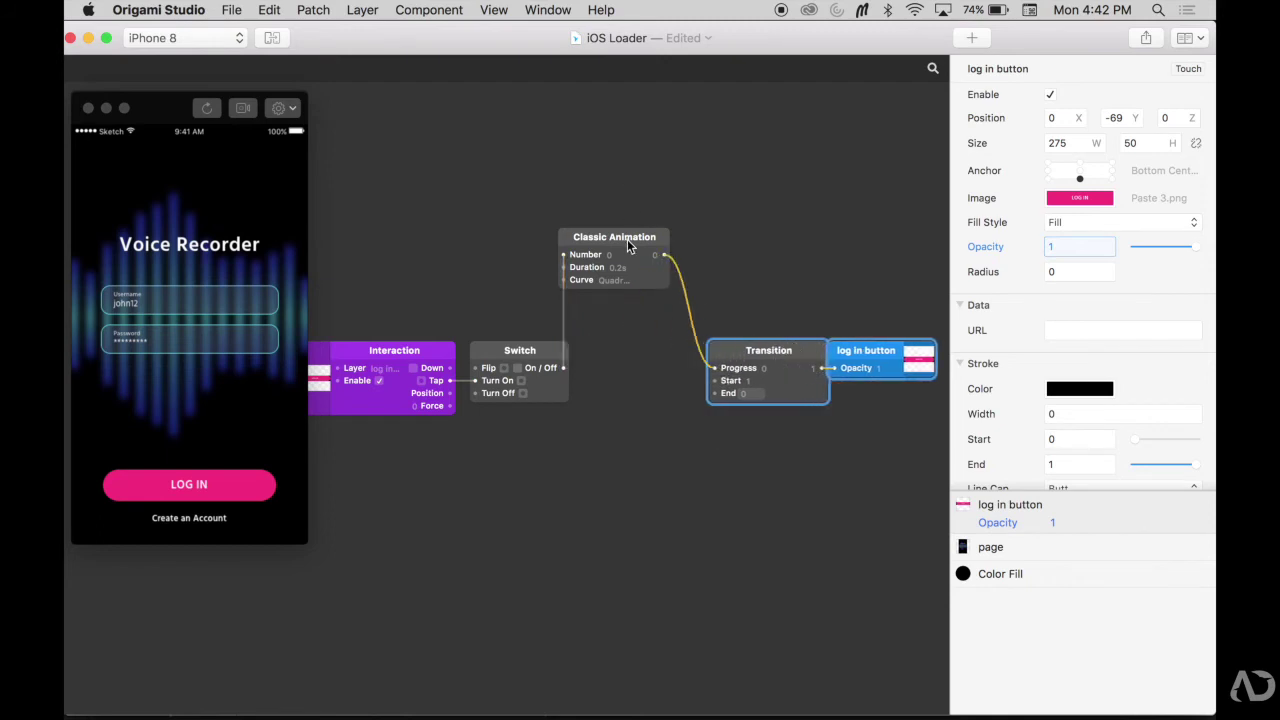
pyautogui.moveTo(634, 249); pyautogui.dragTo(648, 356)
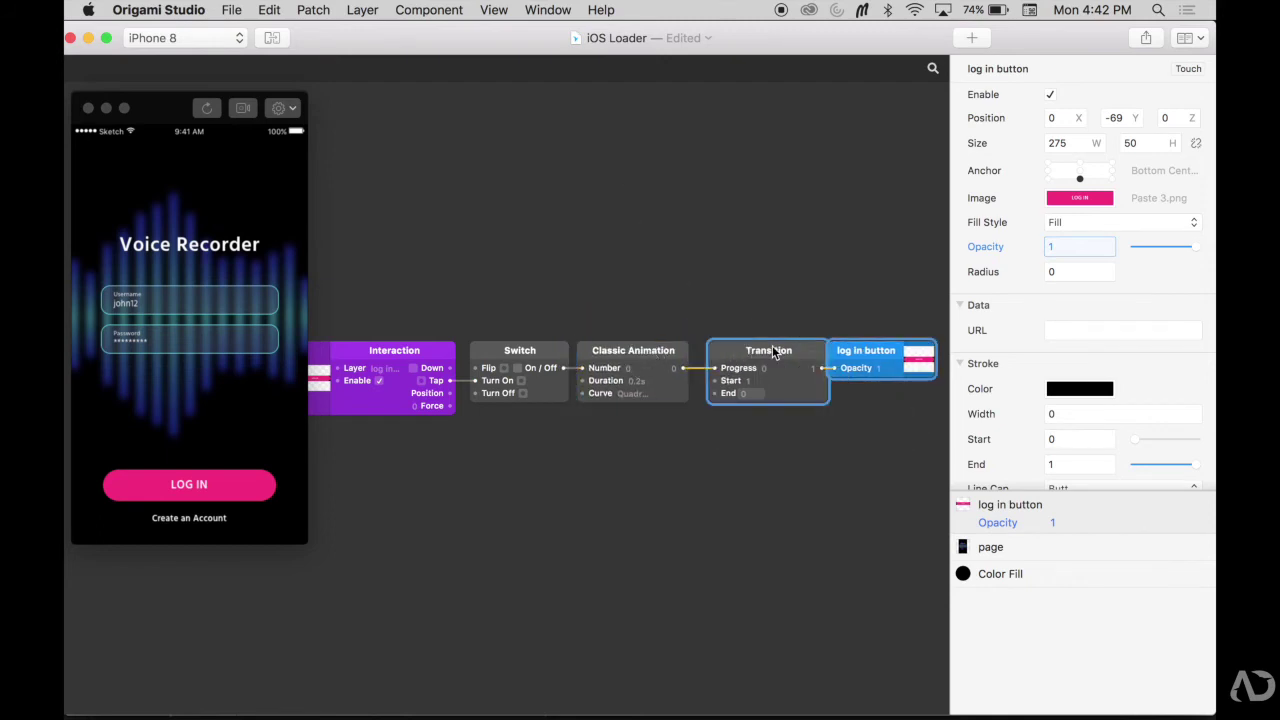
pyautogui.moveTo(777, 349); pyautogui.dragTo(770, 349)
pyautogui.click(200, 109)
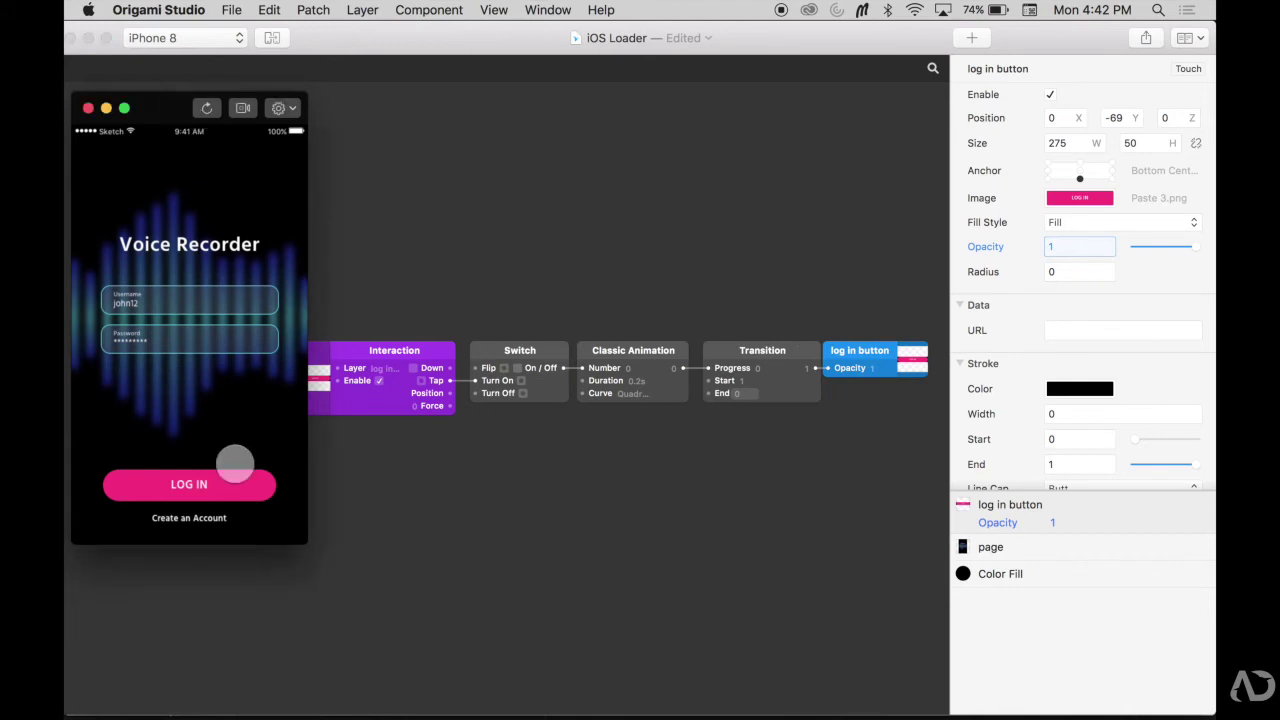
pyautogui.click(238, 487)
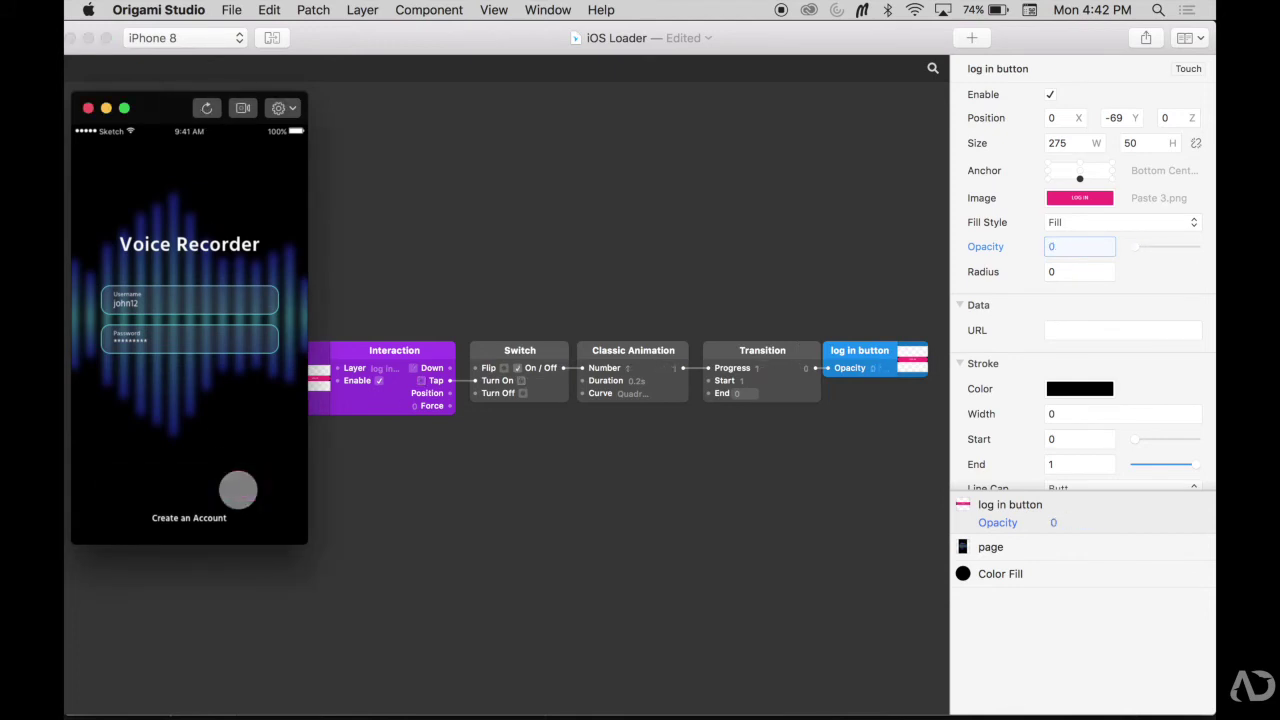
# Step: Add a second Transition patch below the first with Start 1 and End 0.8
pyautogui.doubleClick(734, 450)
pyautogui.write('t')
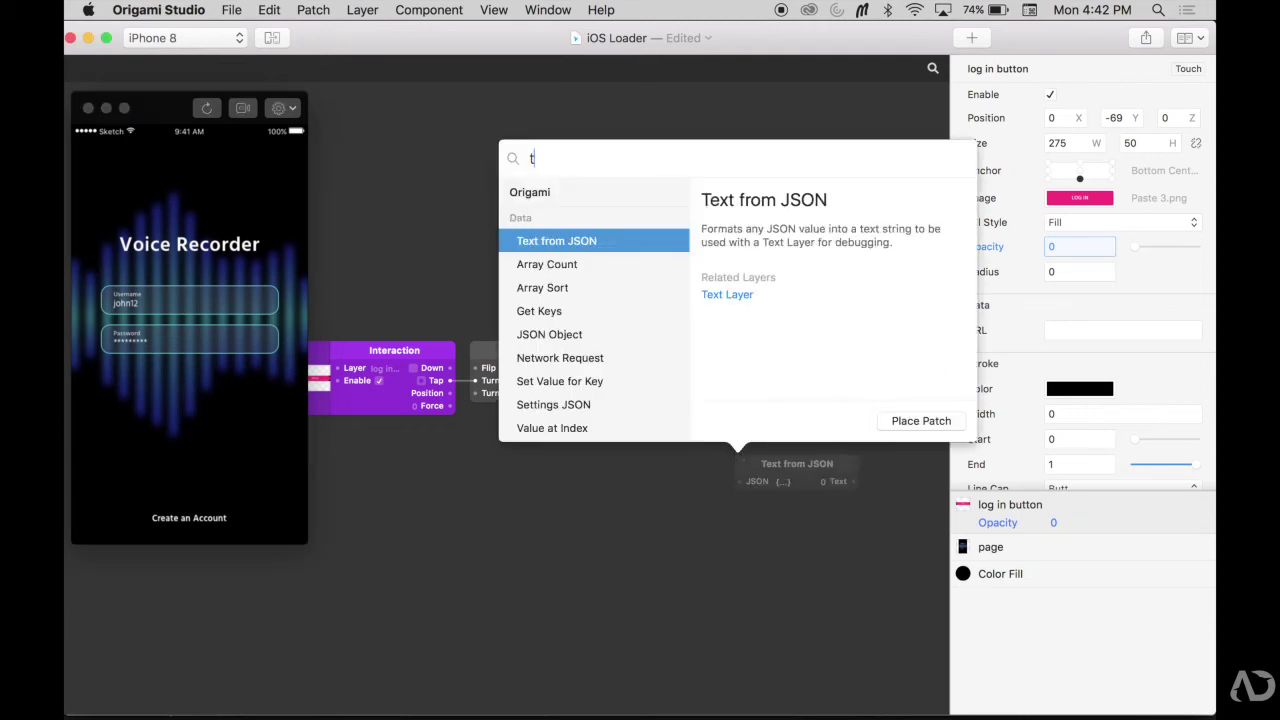
pyautogui.write('ran')
pyautogui.press('Return')
pyautogui.moveTo(808, 470); pyautogui.dragTo(783, 440)
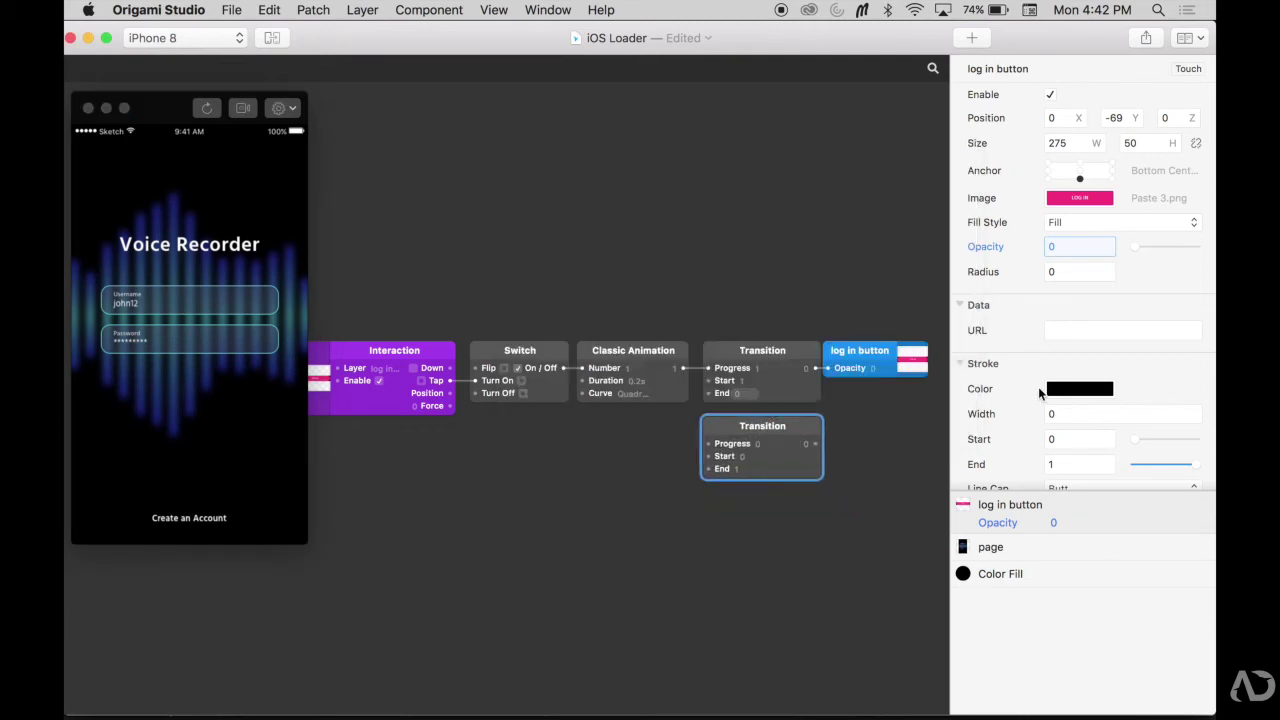
pyautogui.scroll(-5, 1040, 392)
pyautogui.scroll(-2, 1040, 392)
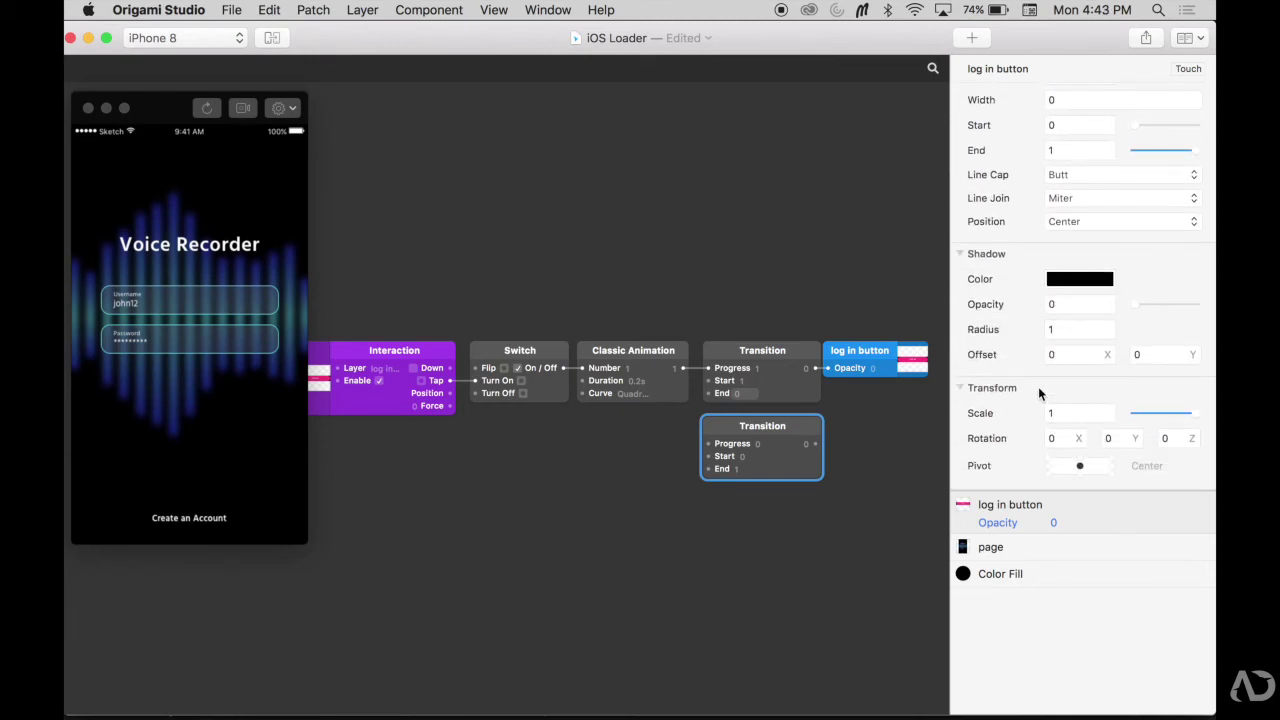
pyautogui.click(742, 458)
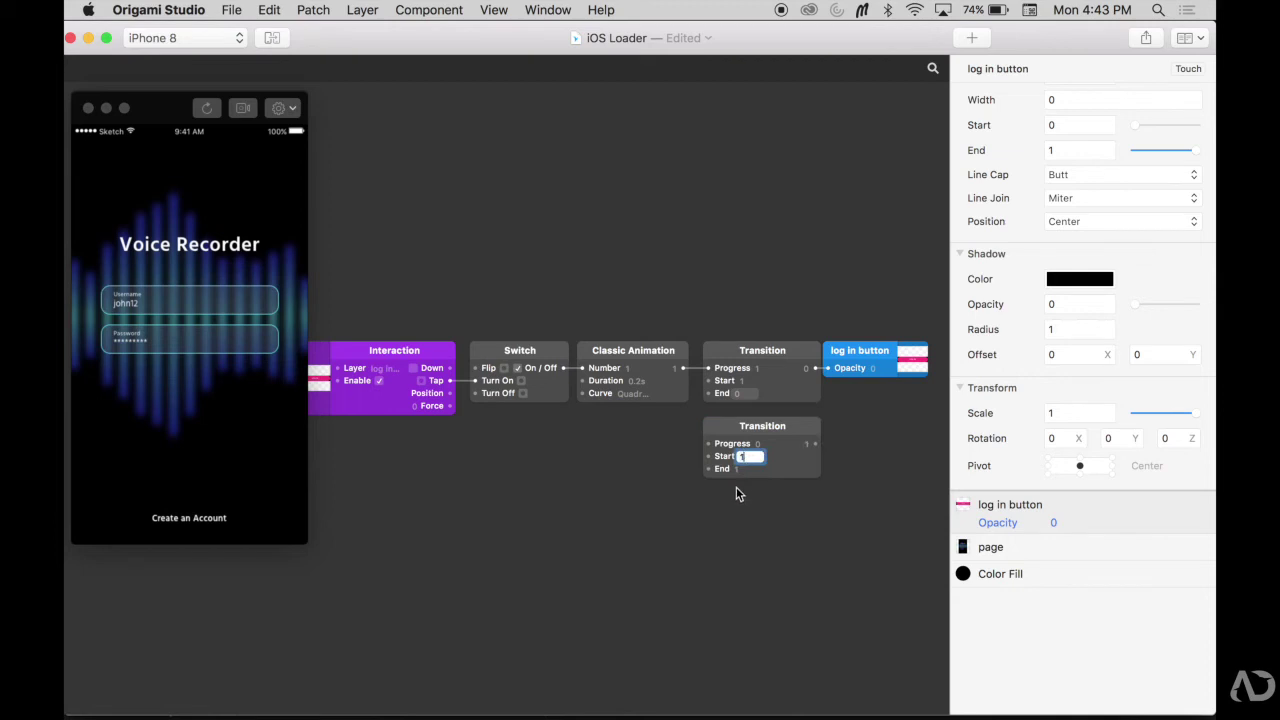
pyautogui.press('Tab')
pyautogui.write('.8')
pyautogui.press('Return')
# Step: Feed Classic Animation into it, drive the log in button's Scale, and test the shrink
pyautogui.moveTo(683, 368); pyautogui.dragTo(708, 444)
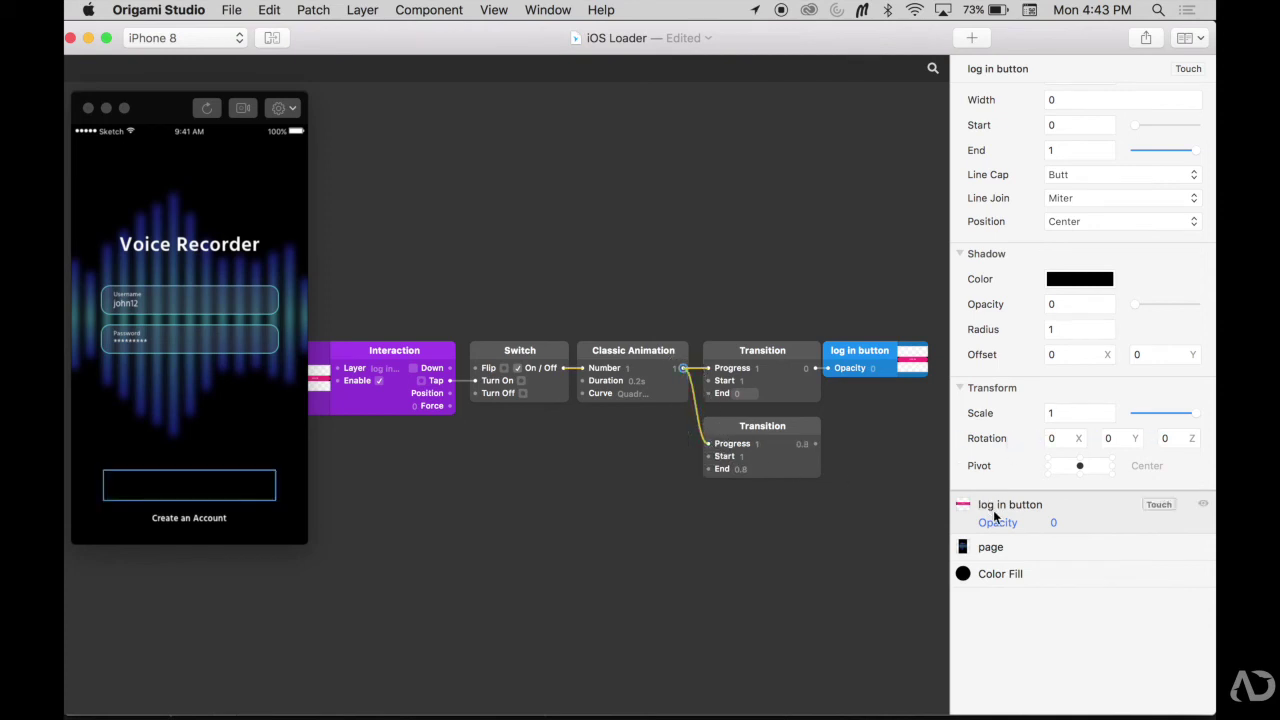
pyautogui.moveTo(816, 443); pyautogui.dragTo(957, 413)
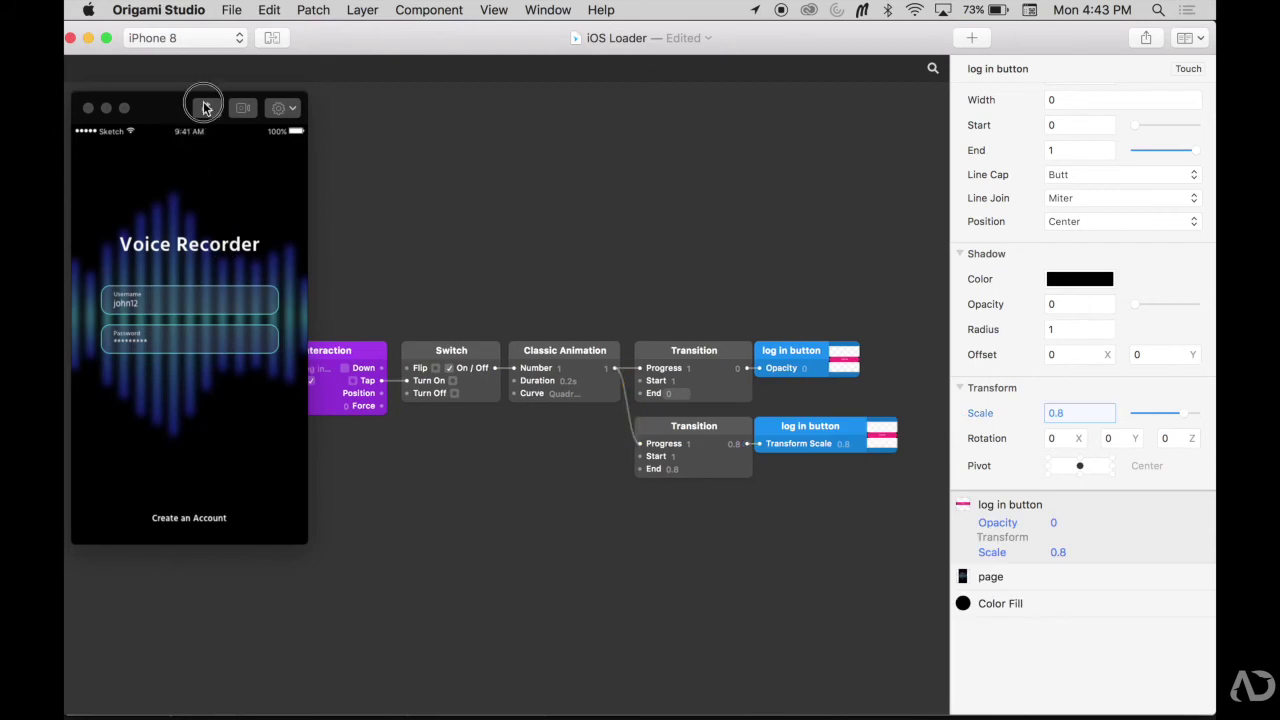
pyautogui.click(207, 107)
pyautogui.click(252, 481)
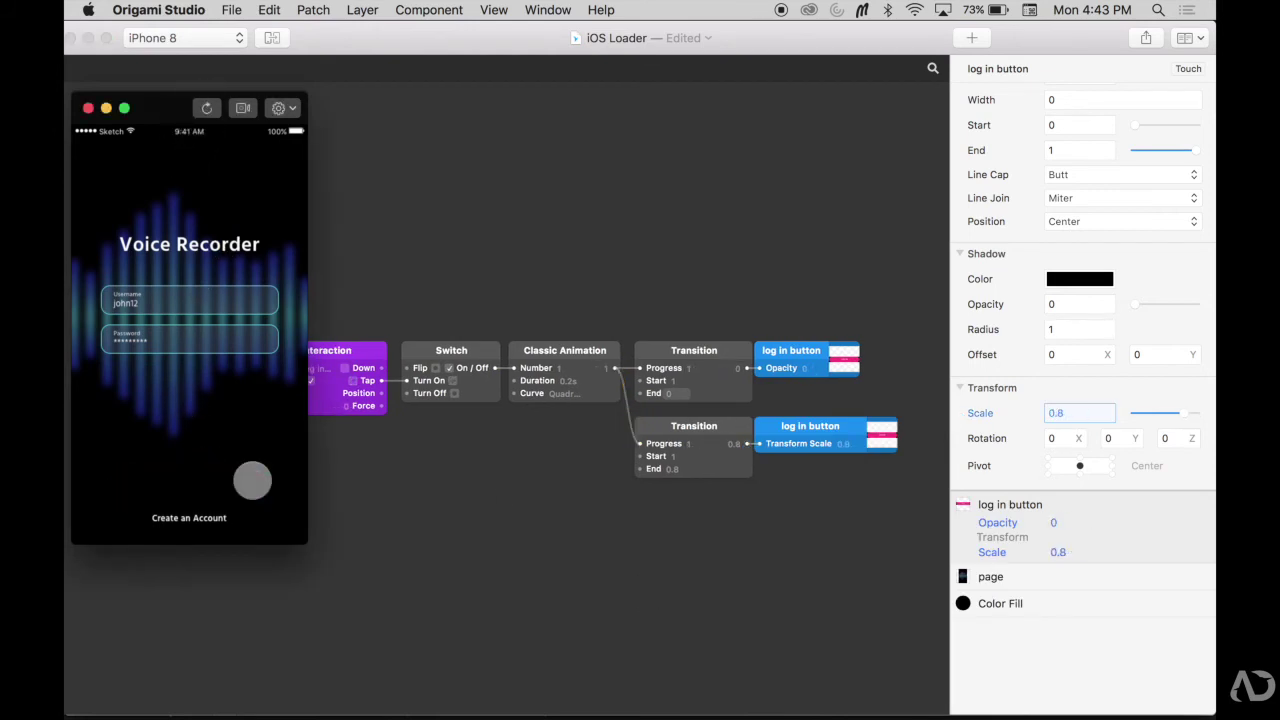
pyautogui.click(487, 537)
# Step: Add an Activity Indicator layer to the prototype from the layer list
pyautogui.hscroll(-3, 487, 540)
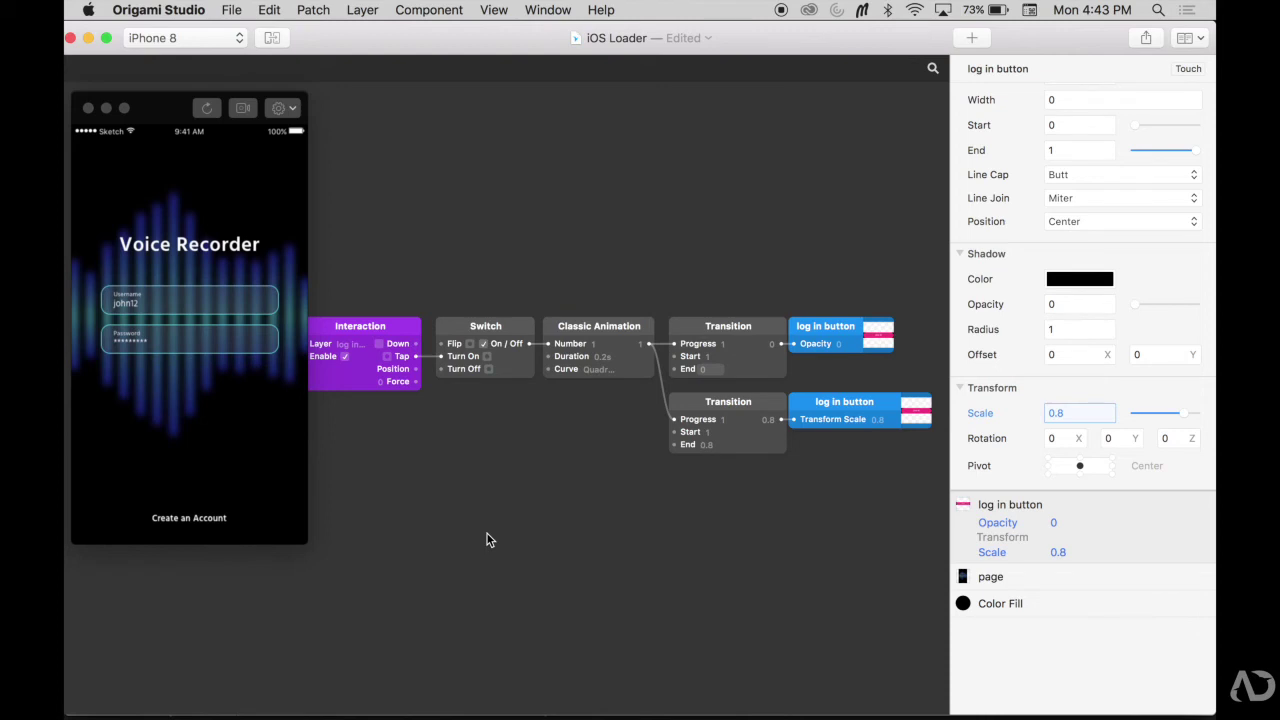
pyautogui.click(969, 40)
pyautogui.scroll(-8, 708, 396)
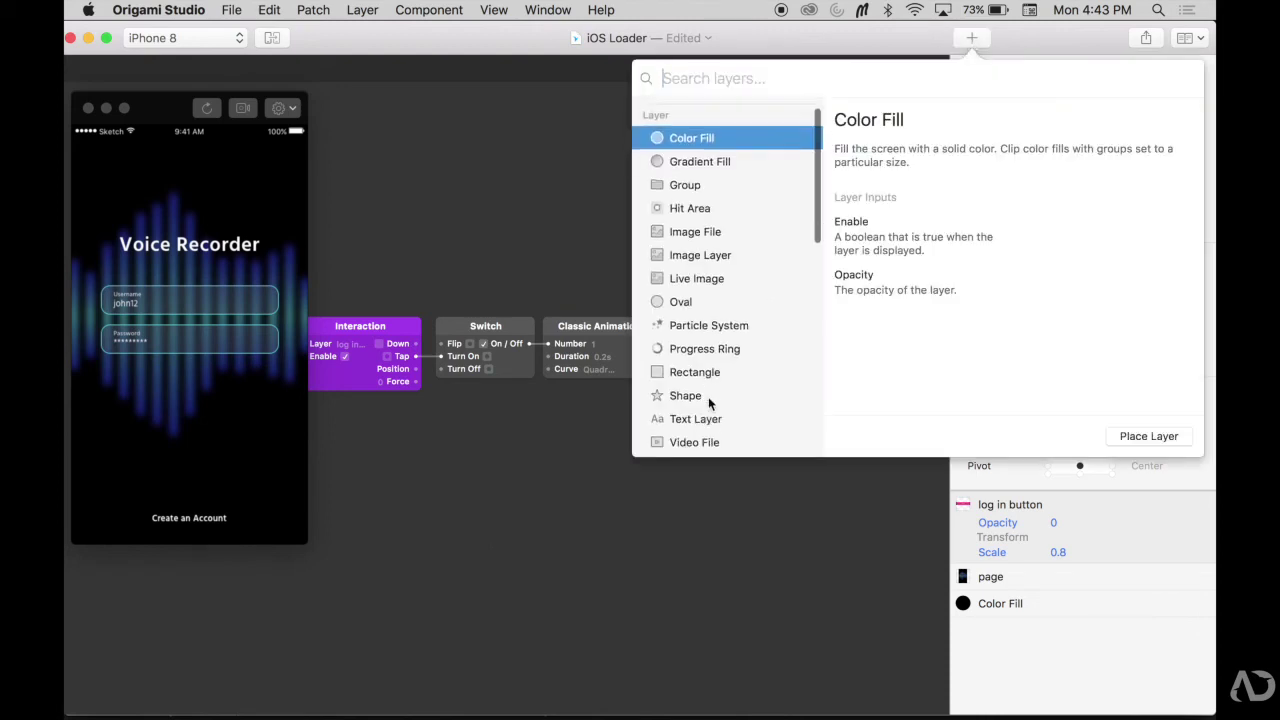
pyautogui.scroll(-3, 708, 396)
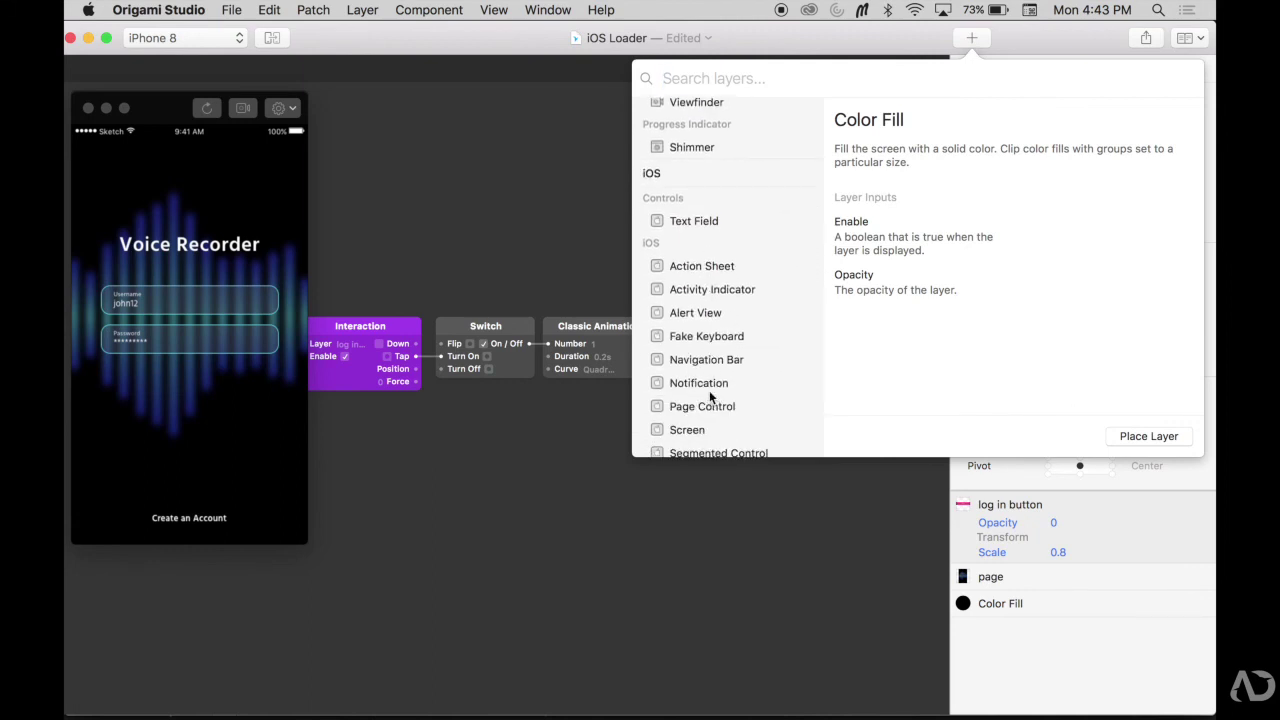
pyautogui.scroll(-2, 704, 398)
pyautogui.click(729, 228)
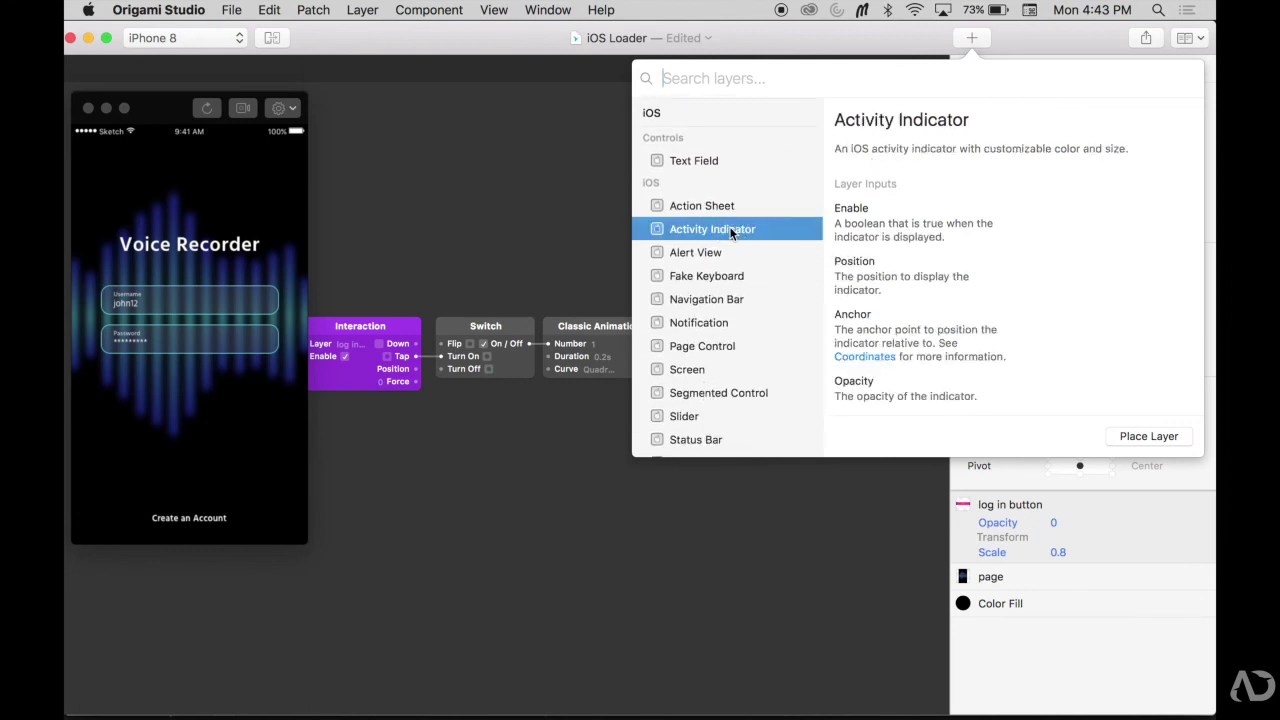
pyautogui.click(1147, 436)
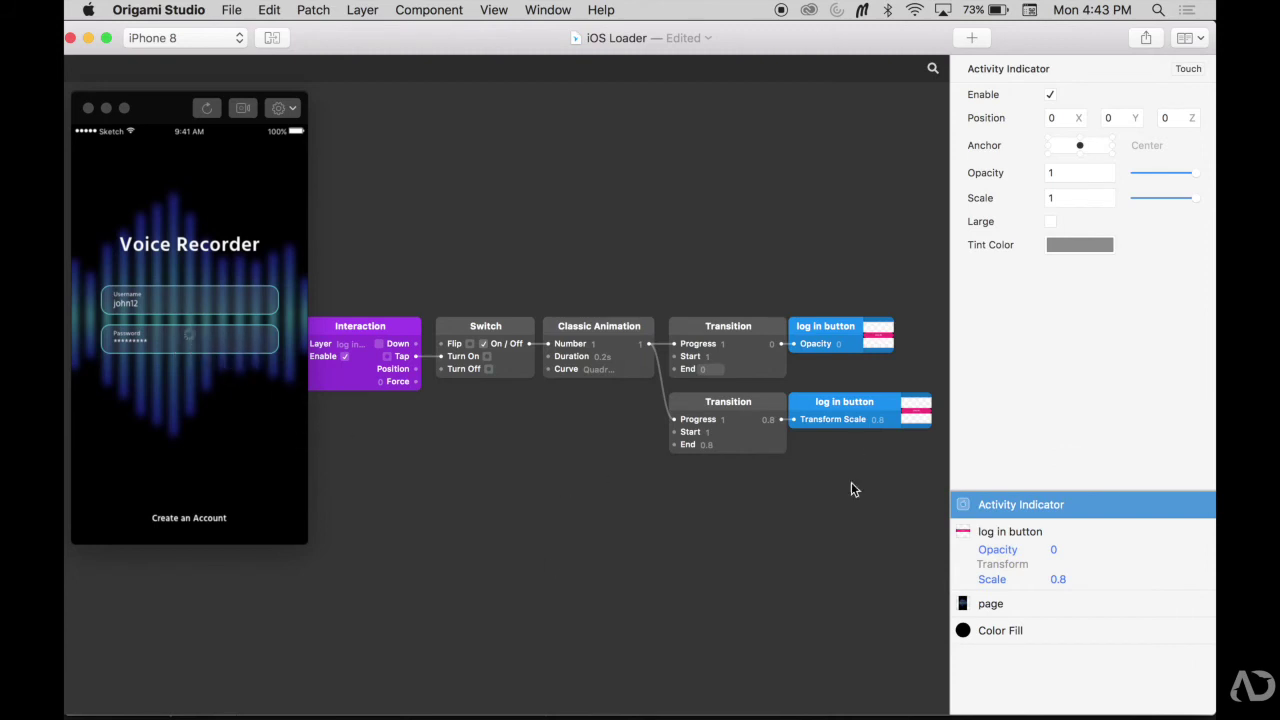
# Step: Anchor the indicator Bottom Center at Position Y −74 and enable Large
pyautogui.click(1080, 153)
pyautogui.moveTo(1105, 117); pyautogui.dragTo(1037, 114)
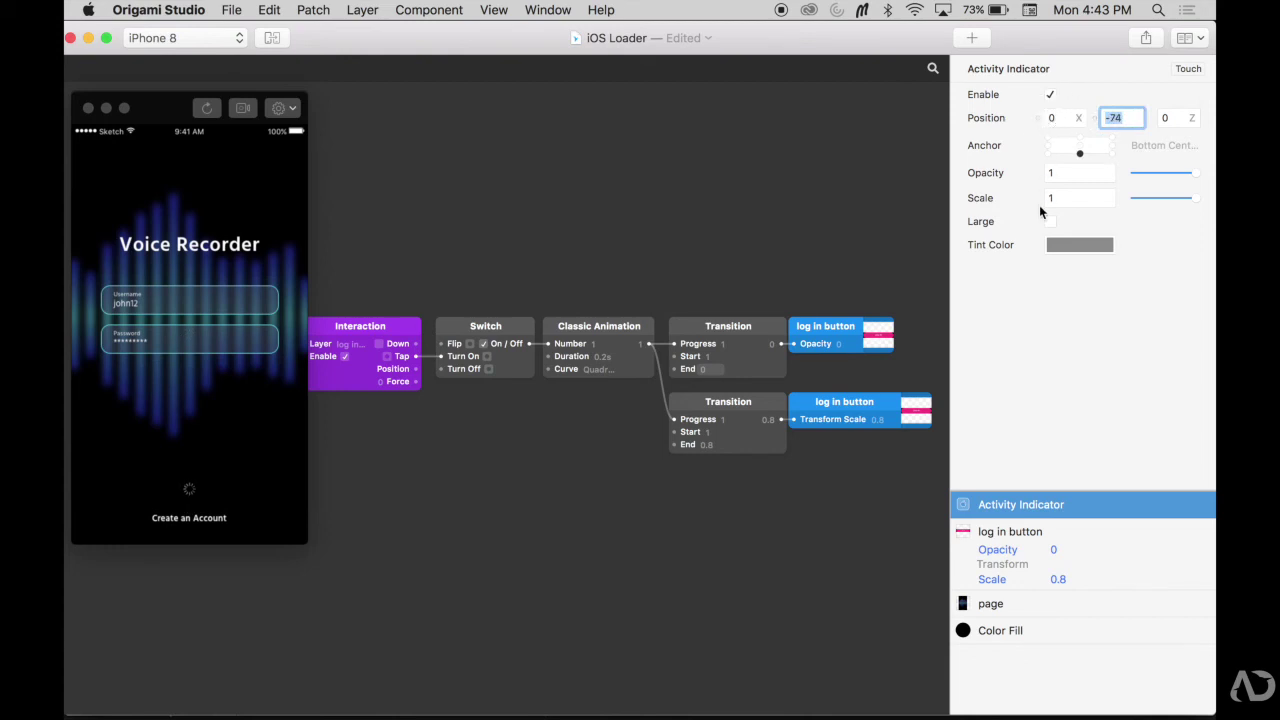
pyautogui.click(1050, 221)
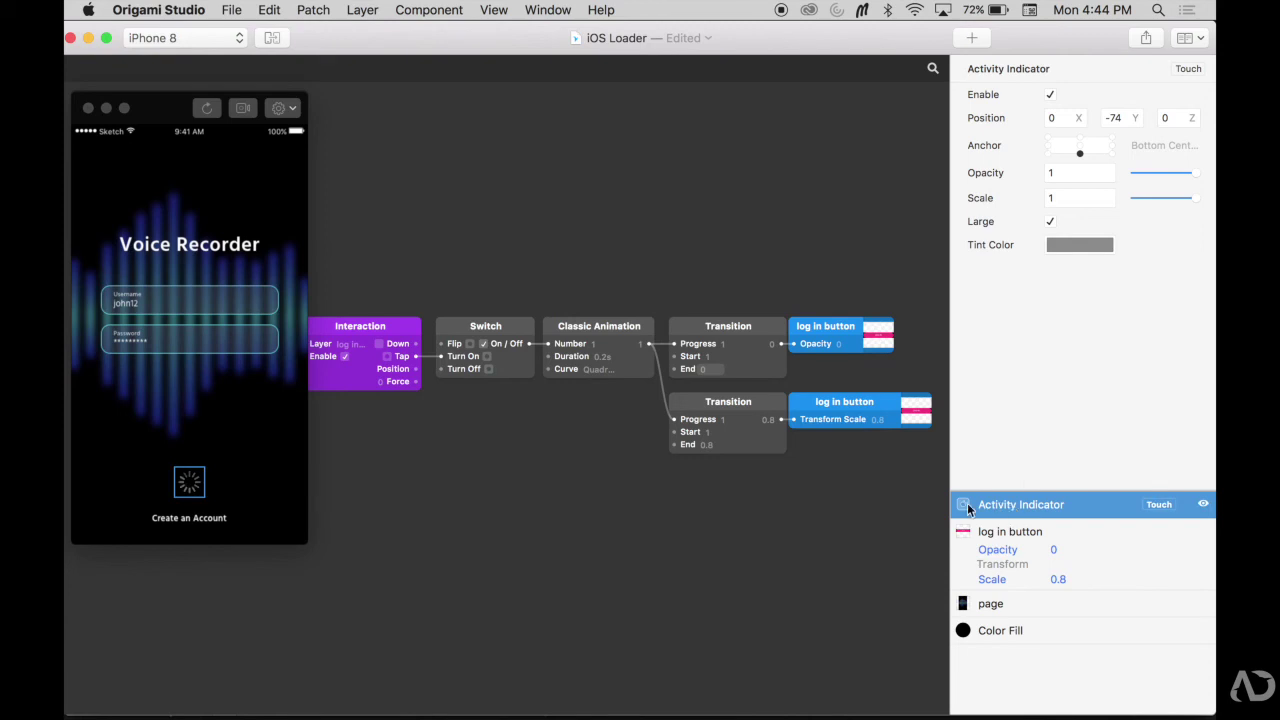
# Step: Add a Transition patch fed by the Switch output, driving the Activity Indicator's Opacity
pyautogui.doubleClick(576, 530)
pyautogui.write('t')
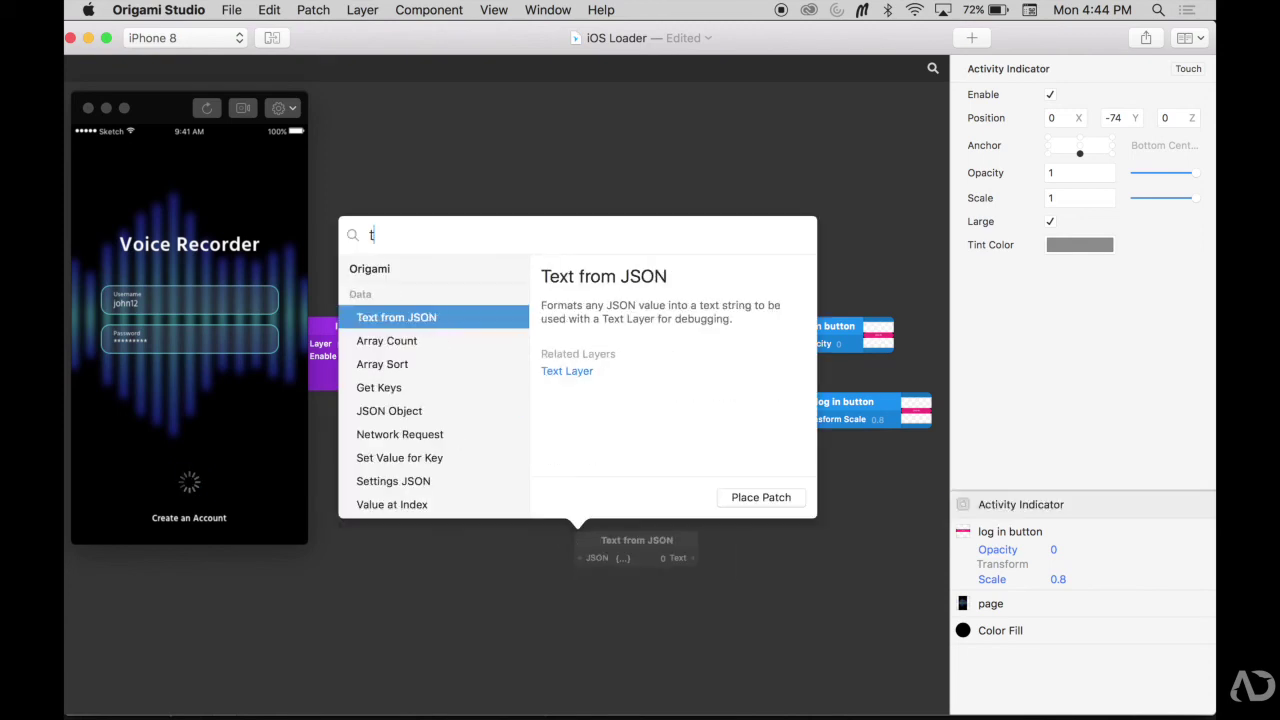
pyautogui.write('ran')
pyautogui.press('Return')
pyautogui.click(606, 542)
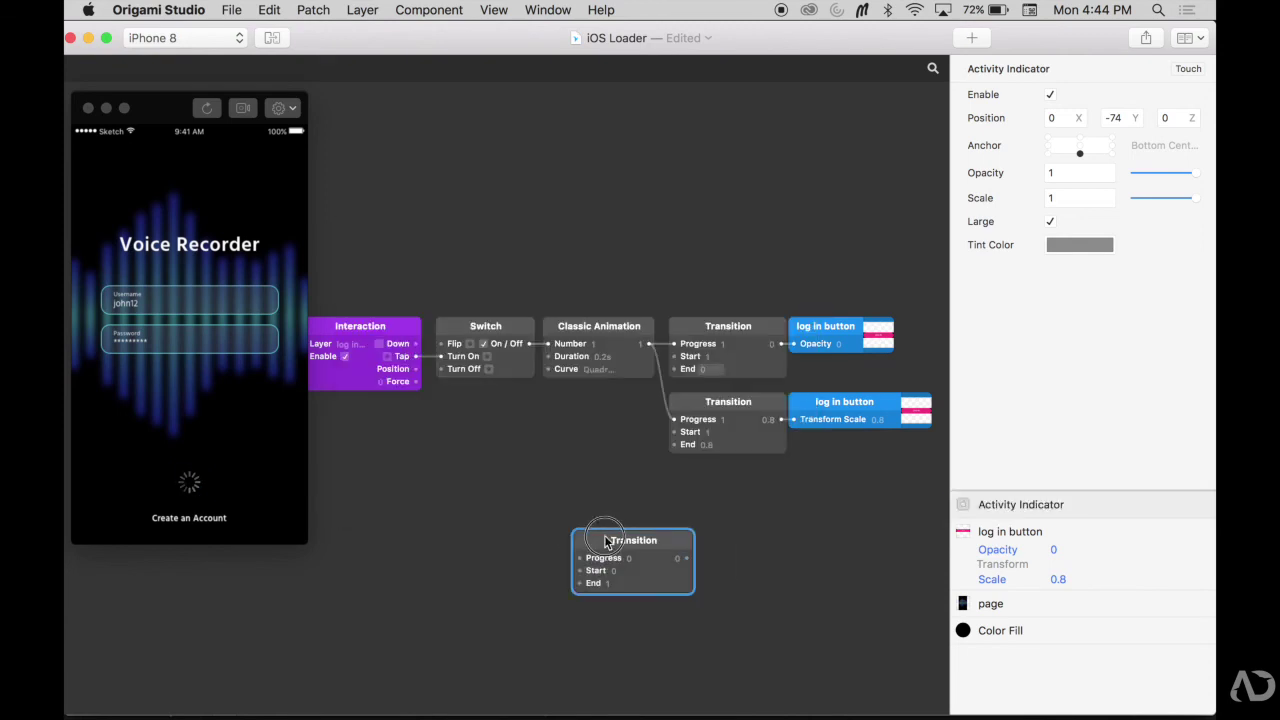
pyautogui.moveTo(606, 542); pyautogui.dragTo(581, 494)
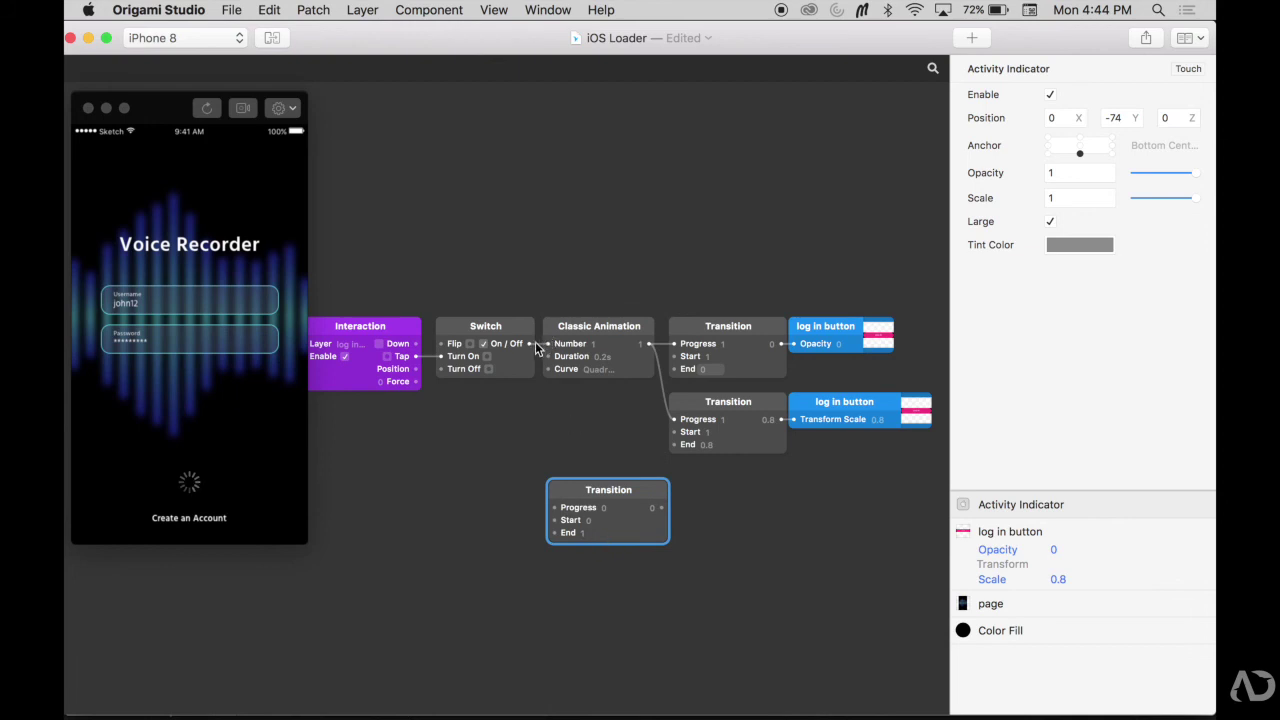
pyautogui.moveTo(535, 346); pyautogui.dragTo(553, 507)
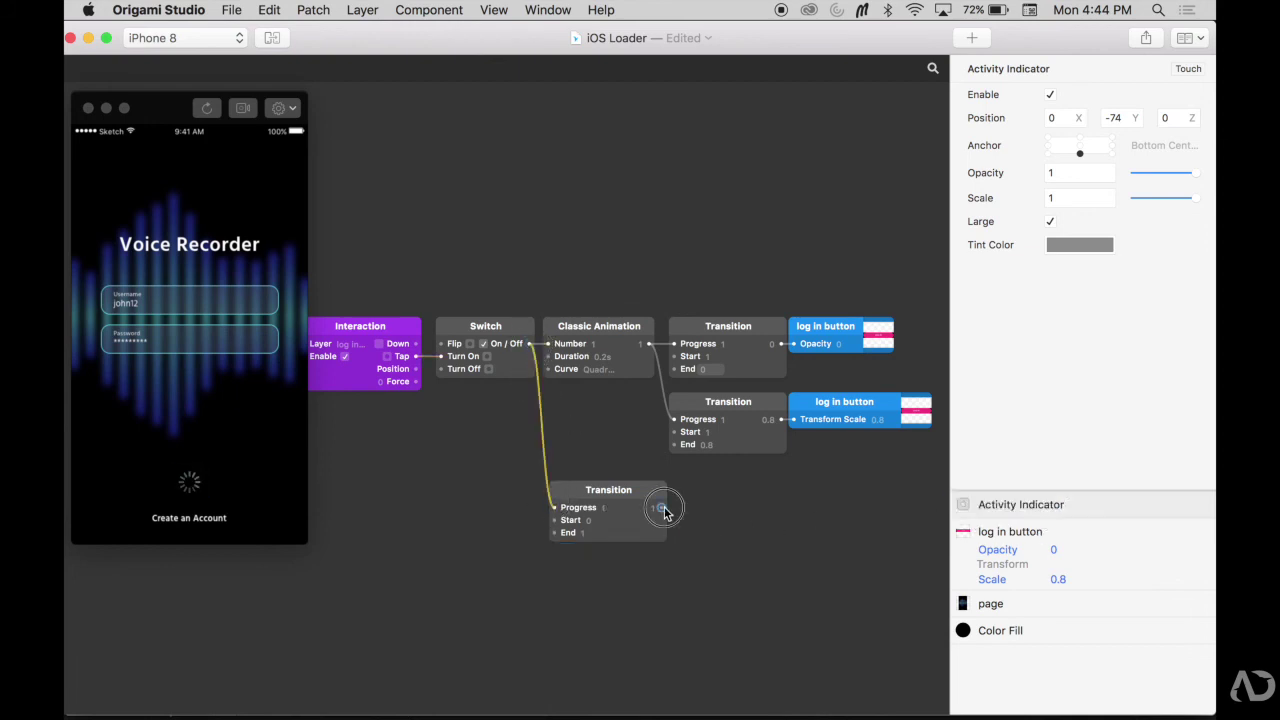
pyautogui.moveTo(663, 508); pyautogui.dragTo(960, 172)
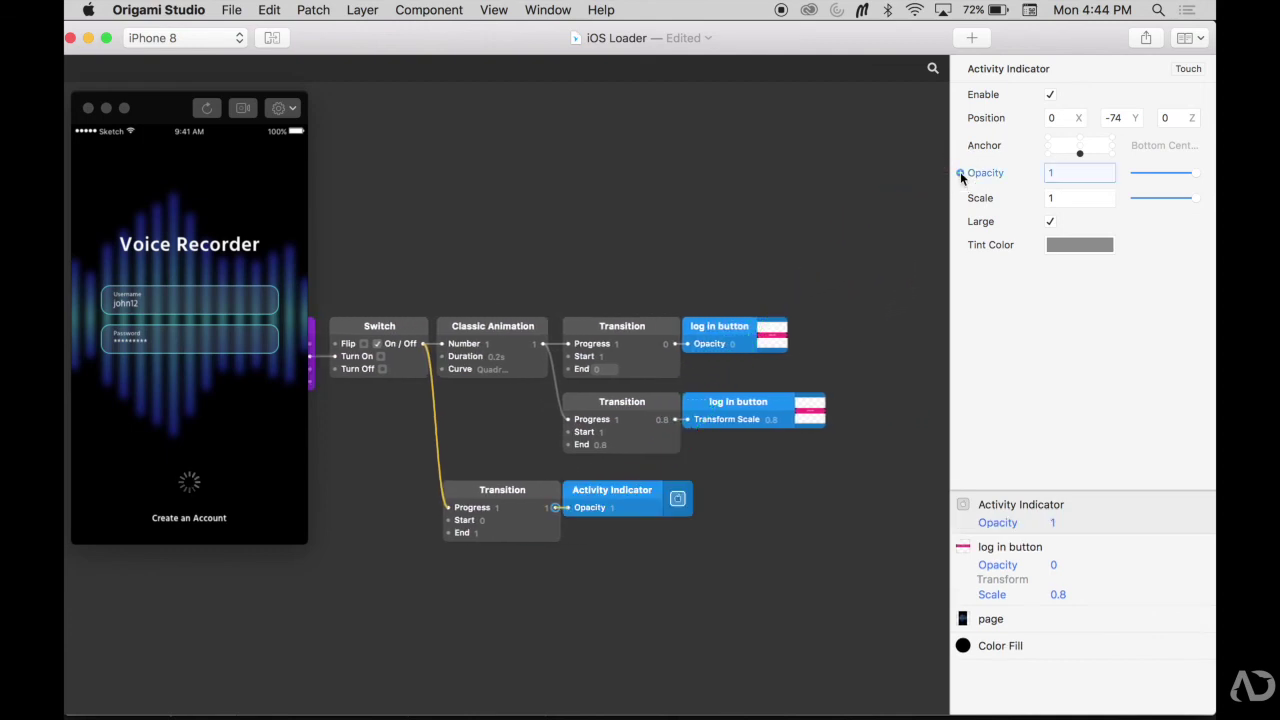
# Step: Reset the preview and tap LOG IN twice to check the spinner appears
pyautogui.hscroll(-3, 655, 383)
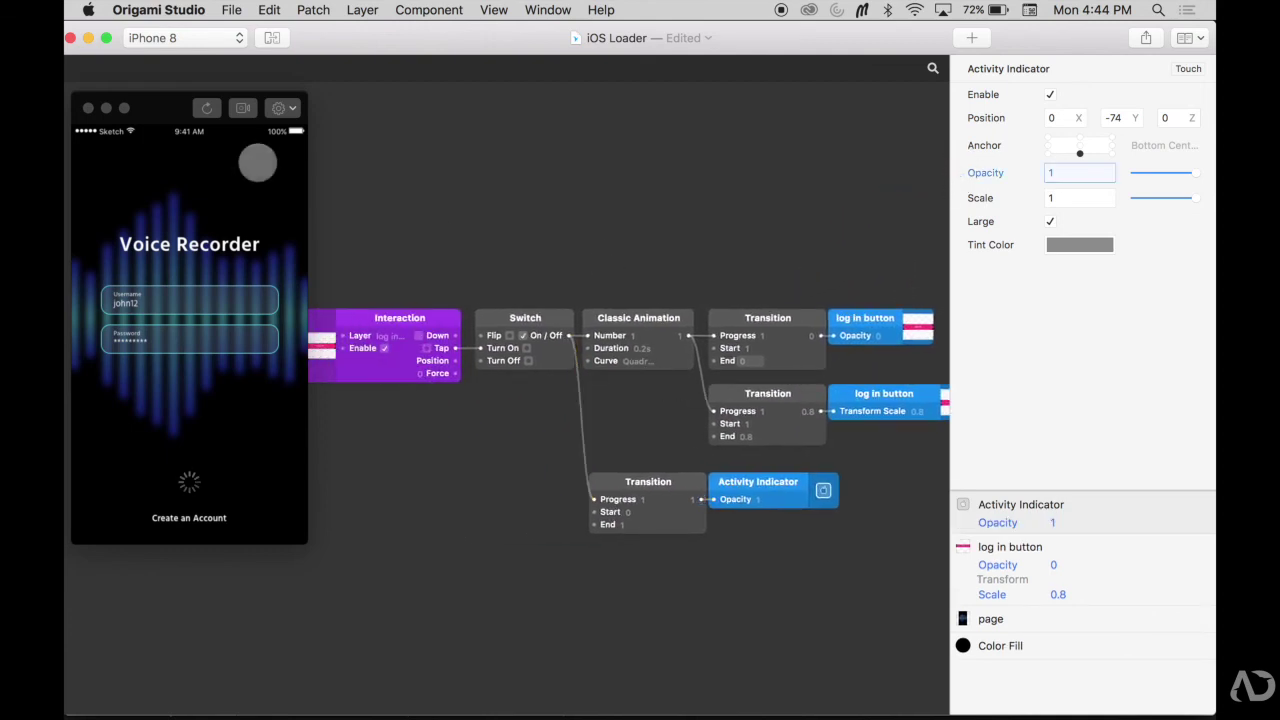
pyautogui.click(207, 107)
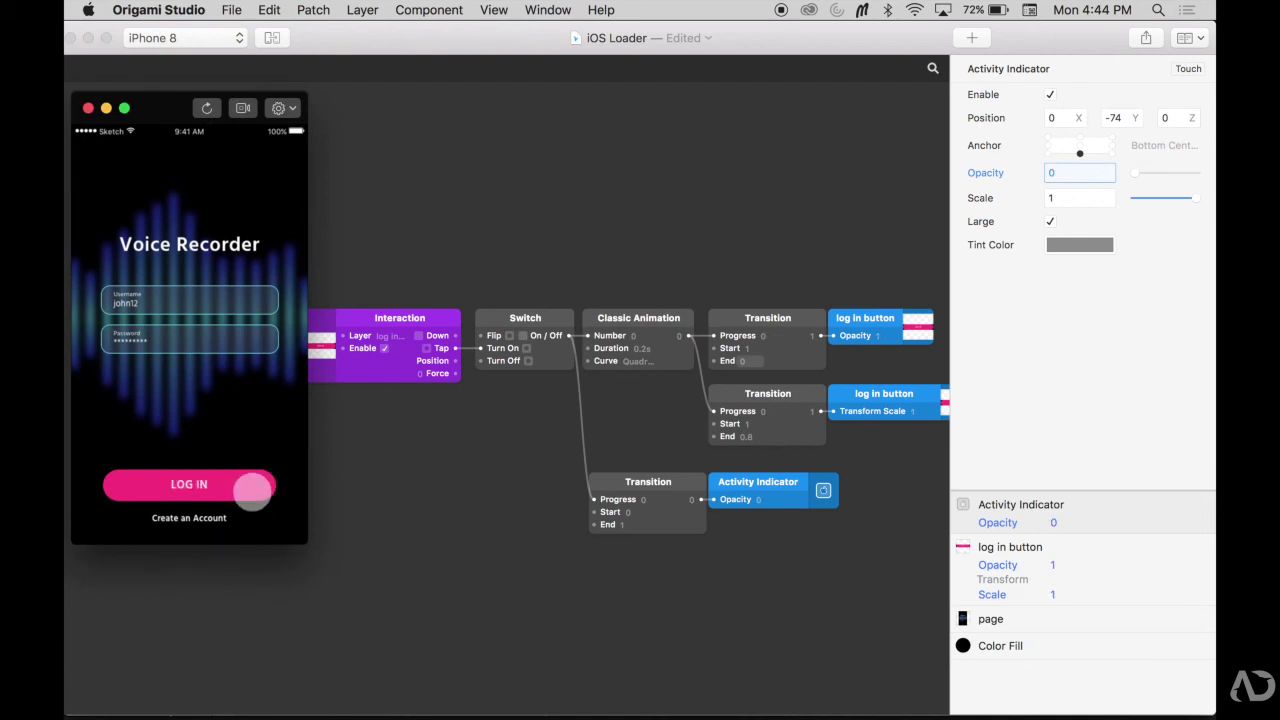
pyautogui.click(252, 488)
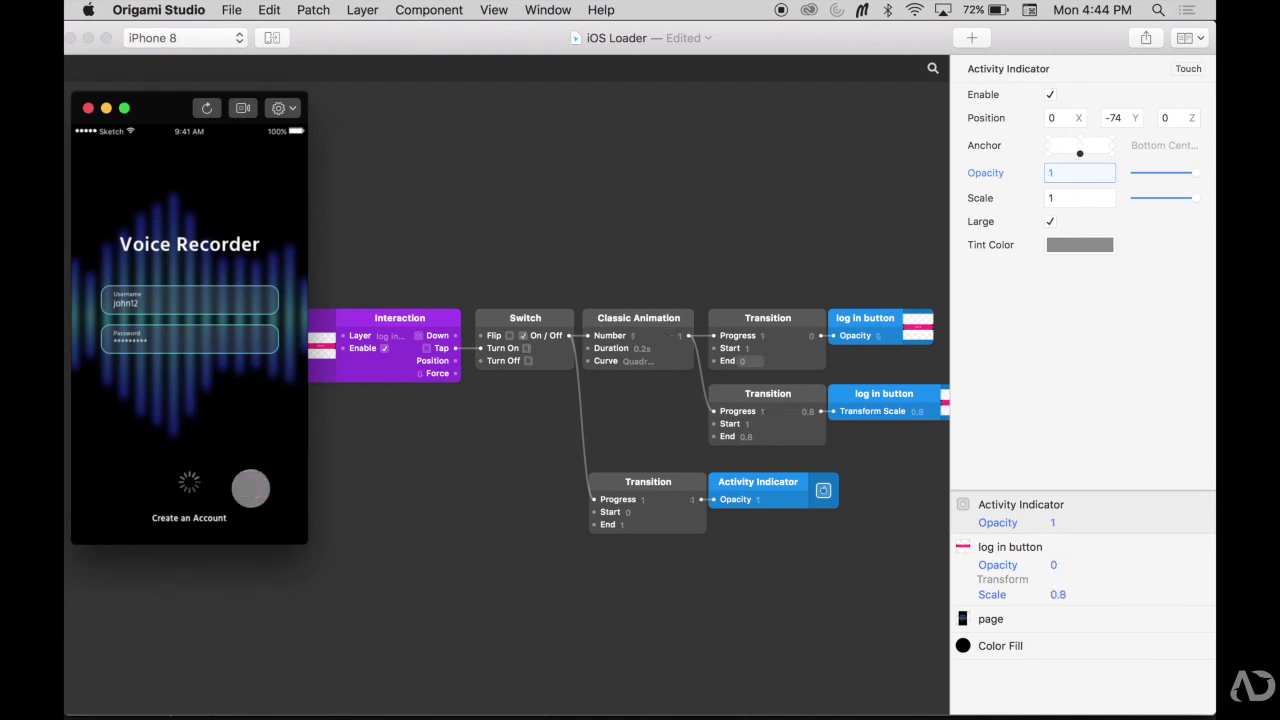
pyautogui.click(207, 107)
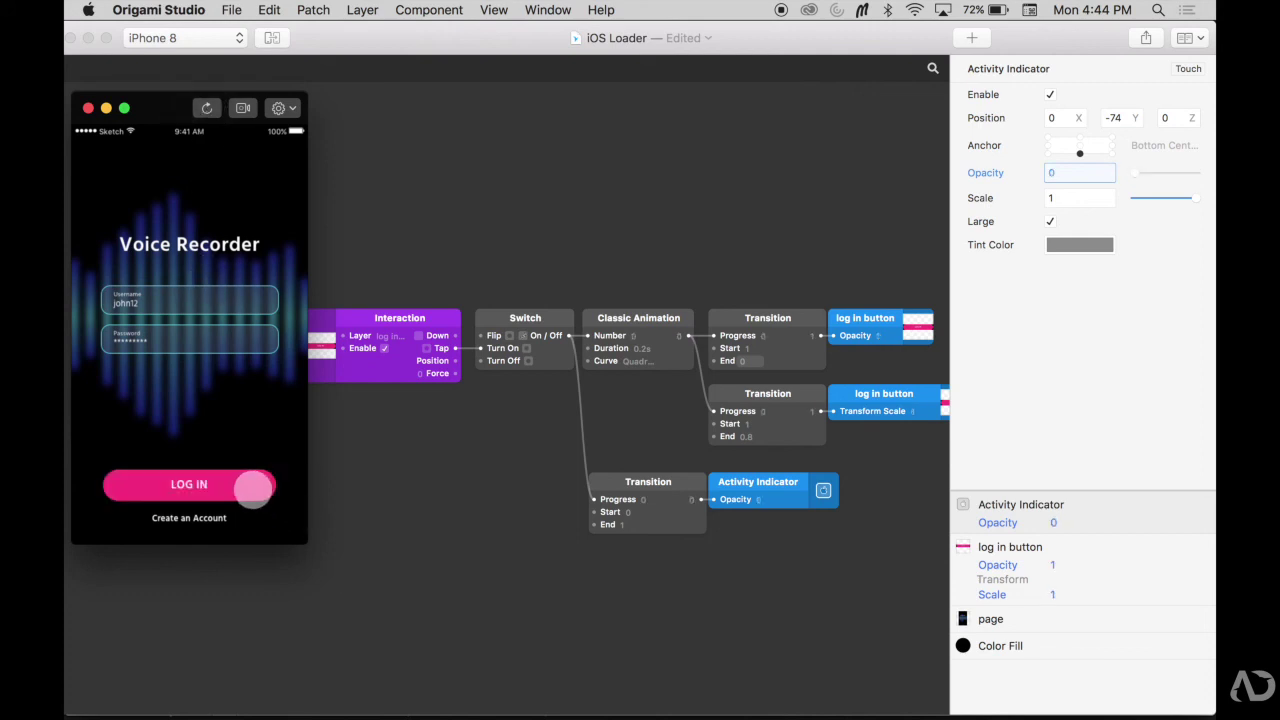
pyautogui.click(252, 488)
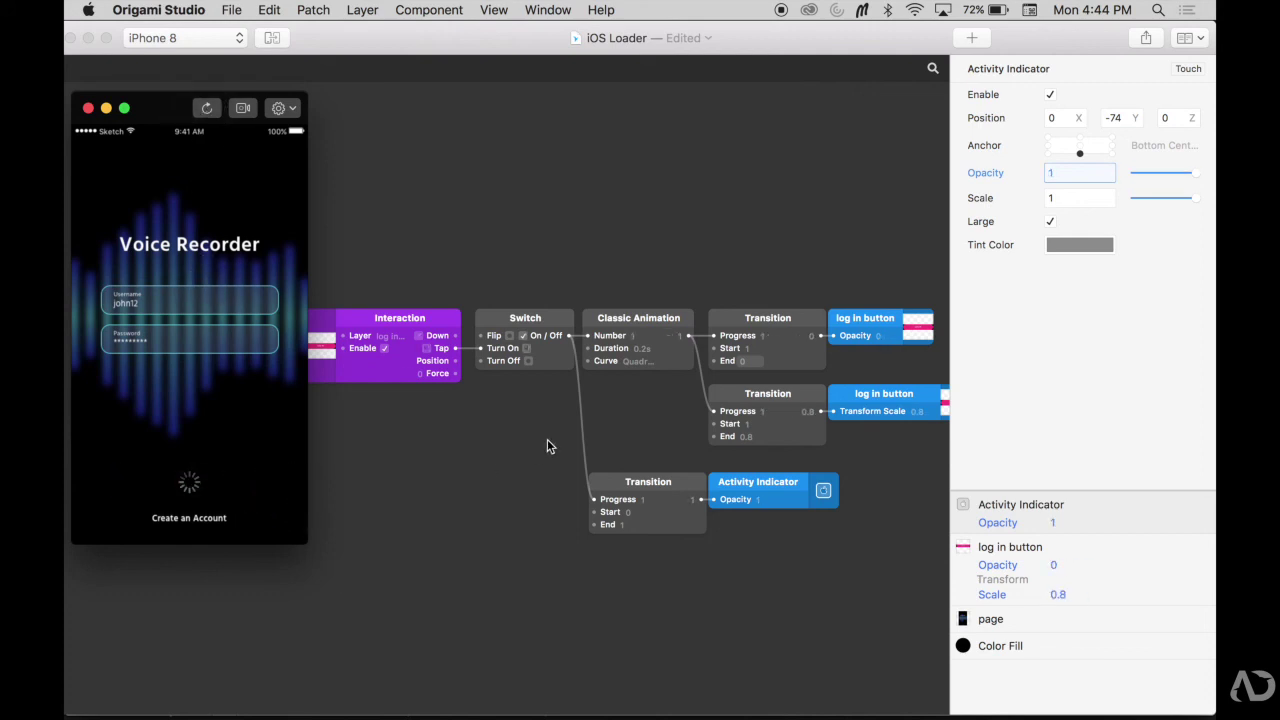
pyautogui.click(652, 380)
# Step: Wire Classic Animation's Number into the spinner Transition, align the patches, and test LOG IN in the preview
pyautogui.moveTo(688, 336); pyautogui.dragTo(594, 499)
pyautogui.moveTo(766, 564); pyautogui.dragTo(782, 497)
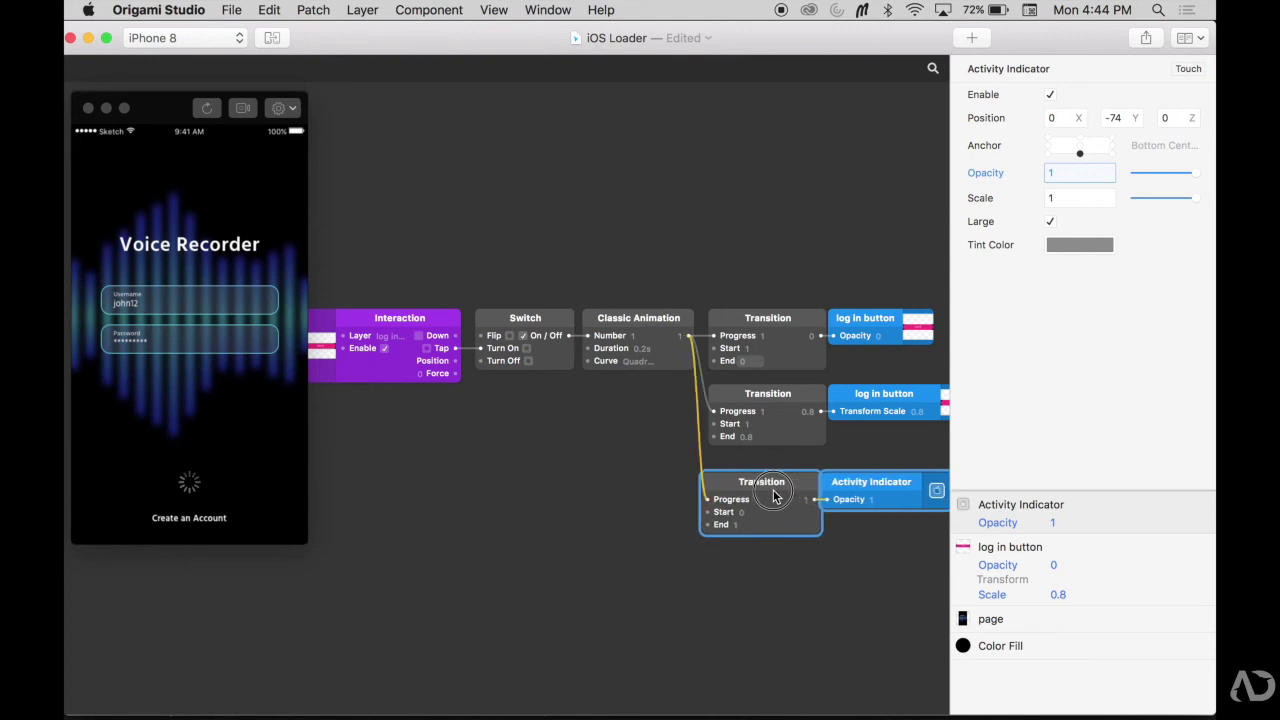
pyautogui.click(202, 109)
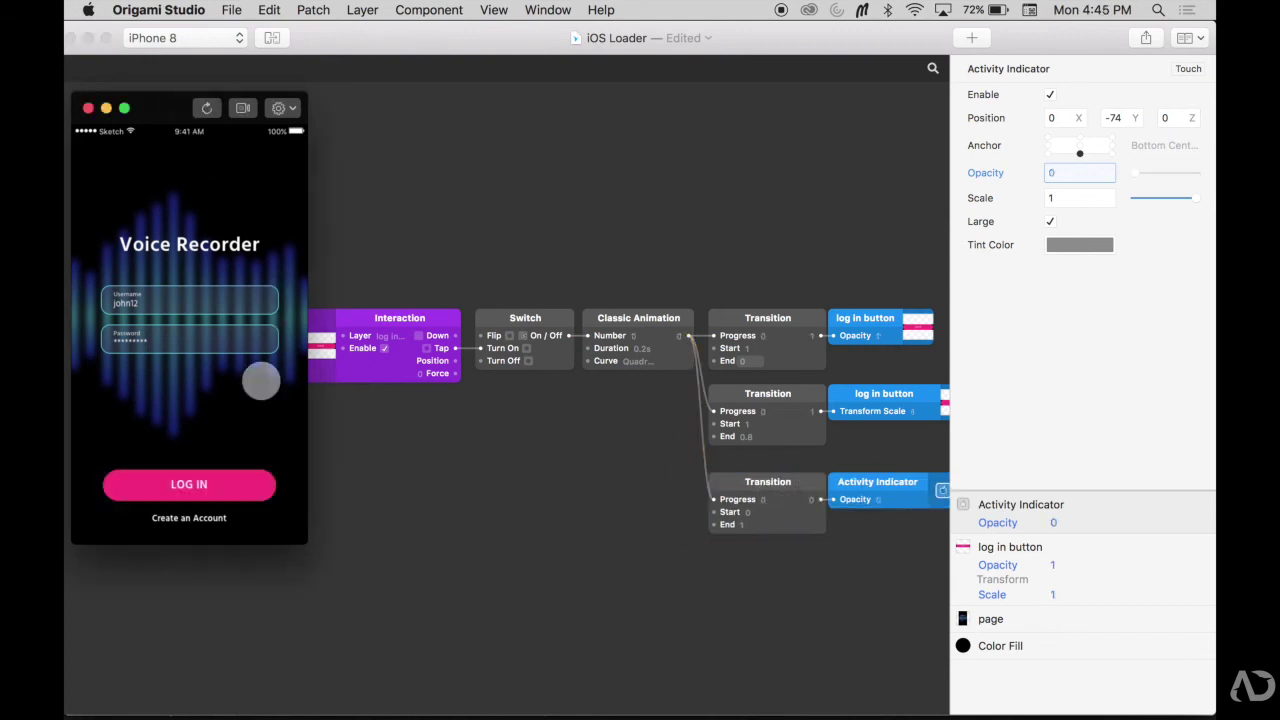
pyautogui.click(242, 487)
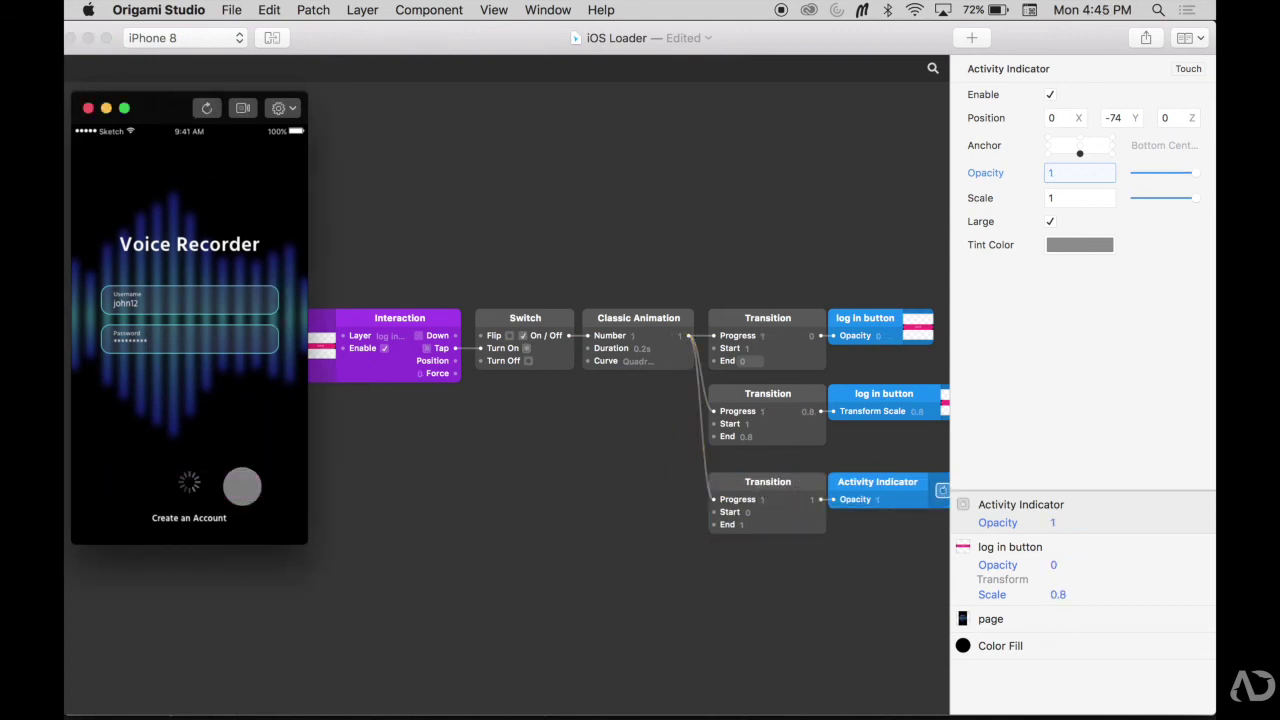
pyautogui.click(378, 497)
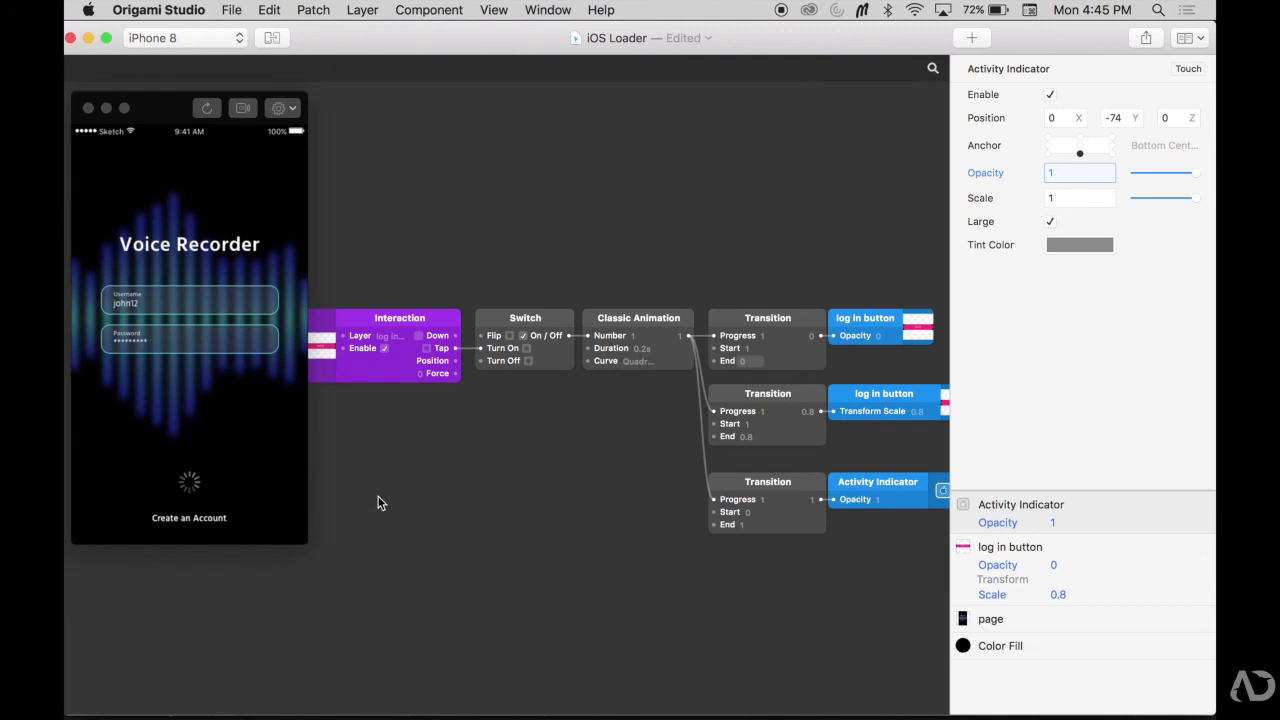